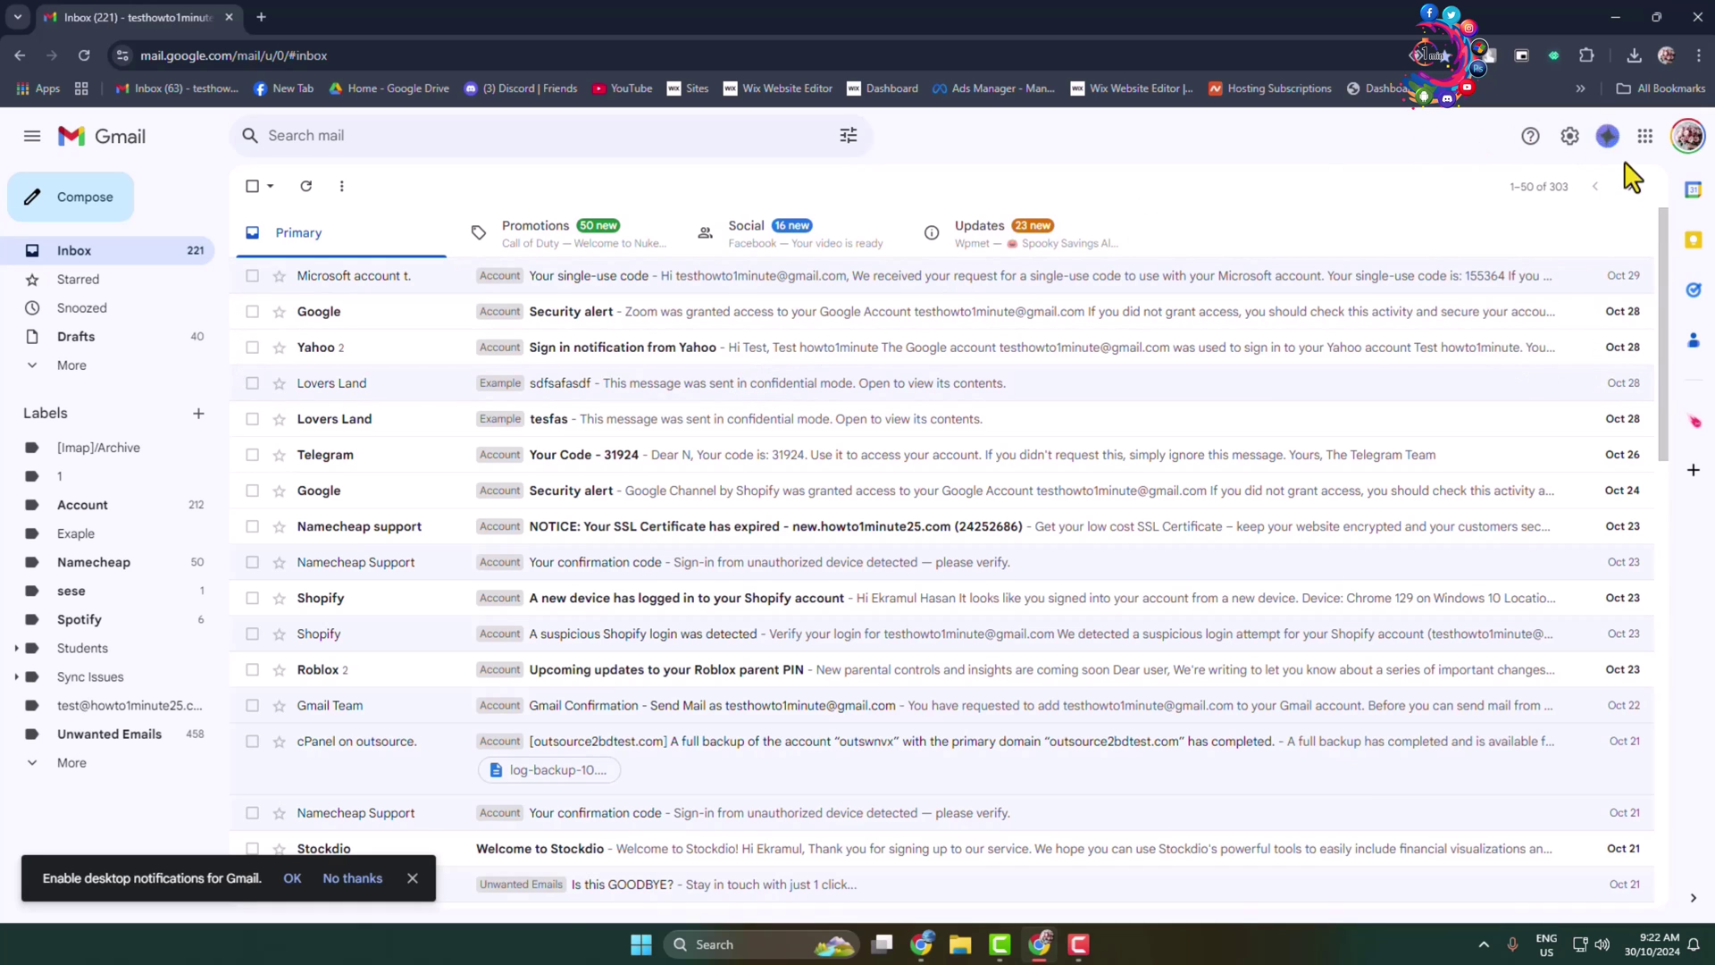
left_click(1689, 135)
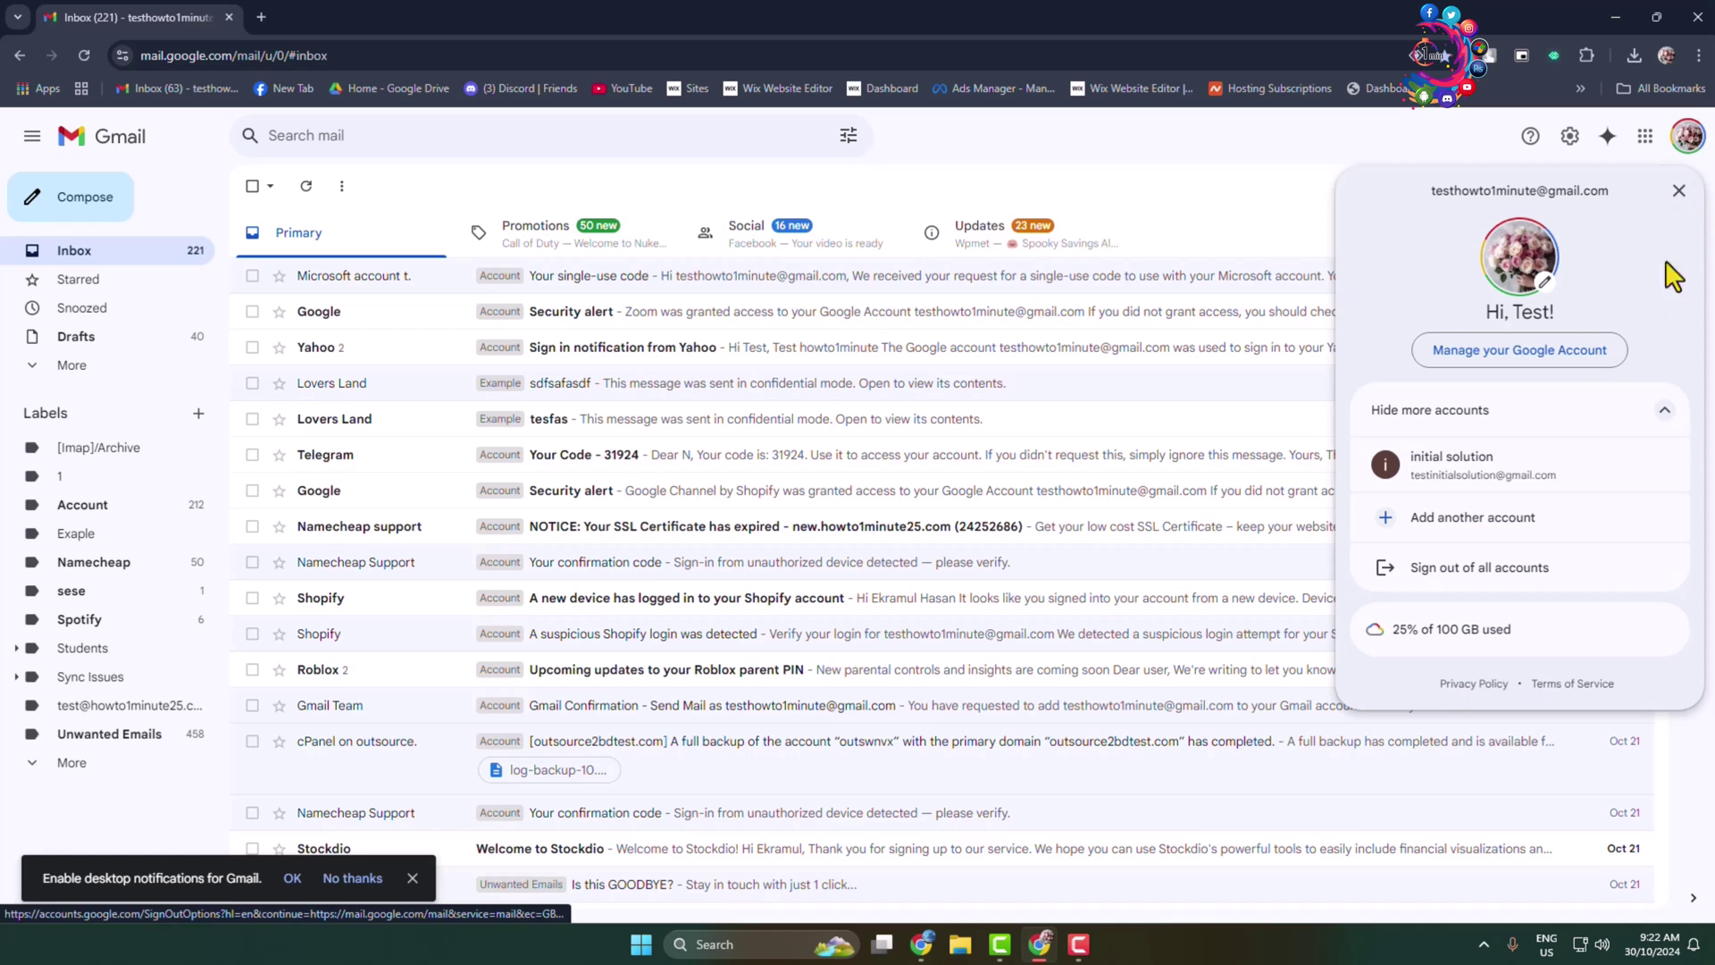
left_click(1509, 354)
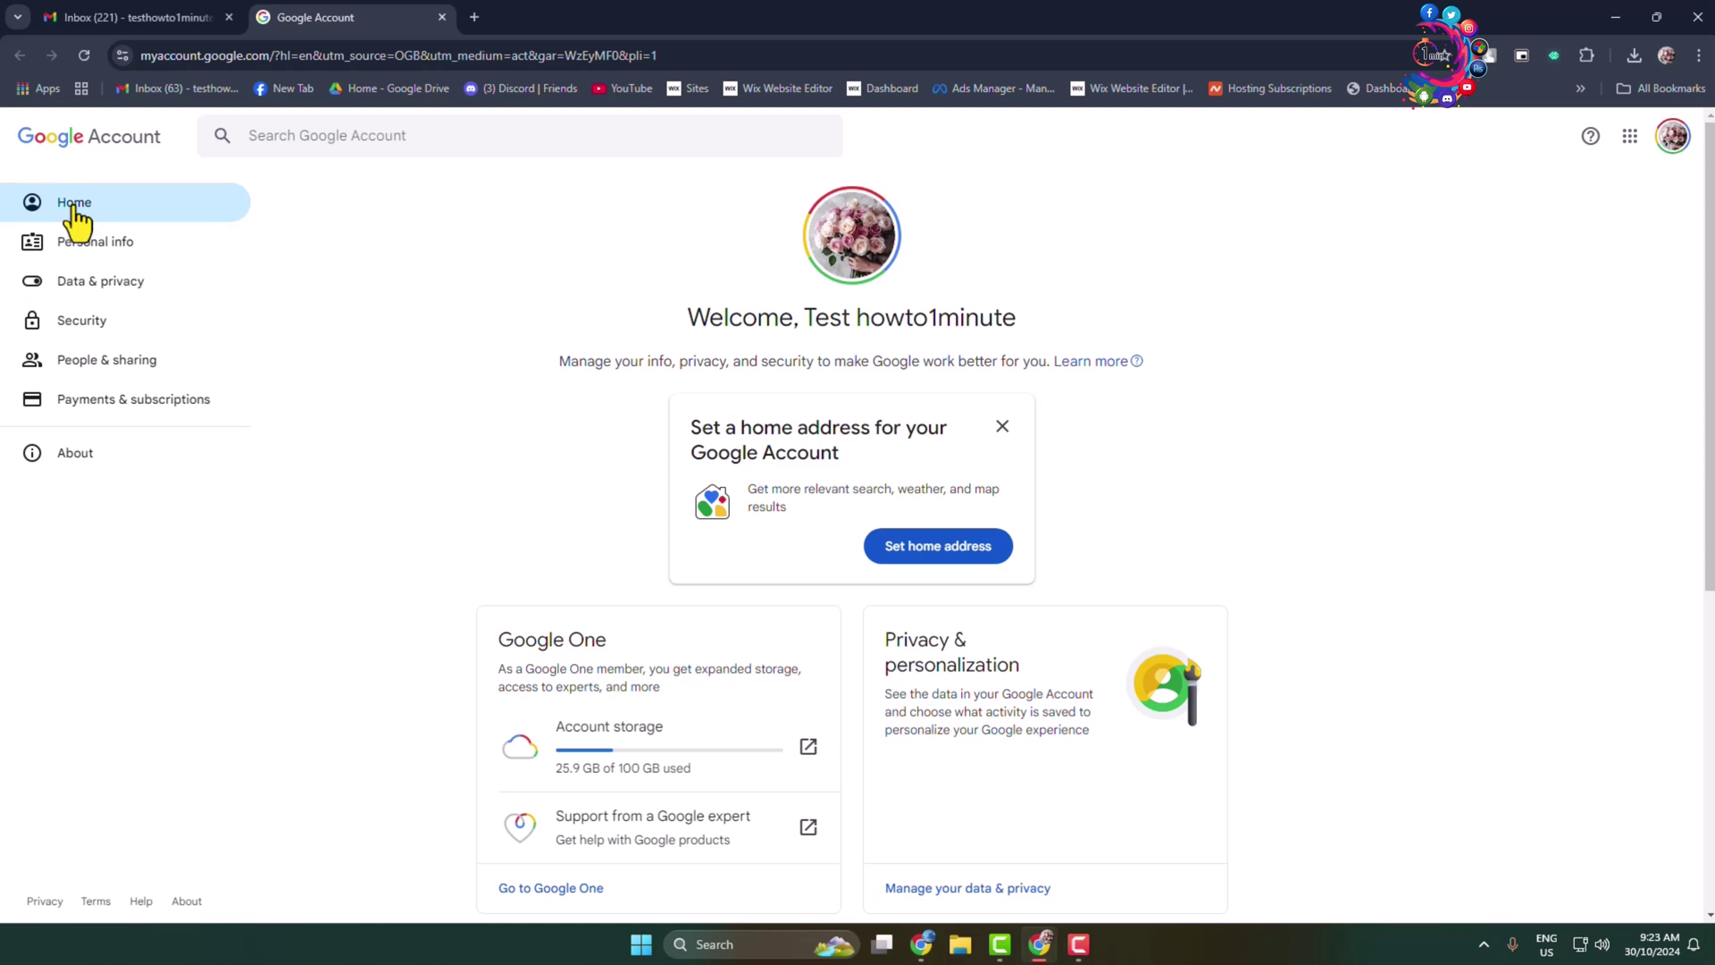
Dismiss the 'Set a home address' suggestion card on the Google Account home page.
scroll(1626, 433, "down", 6)
scroll(1304, 683, "up", 4)
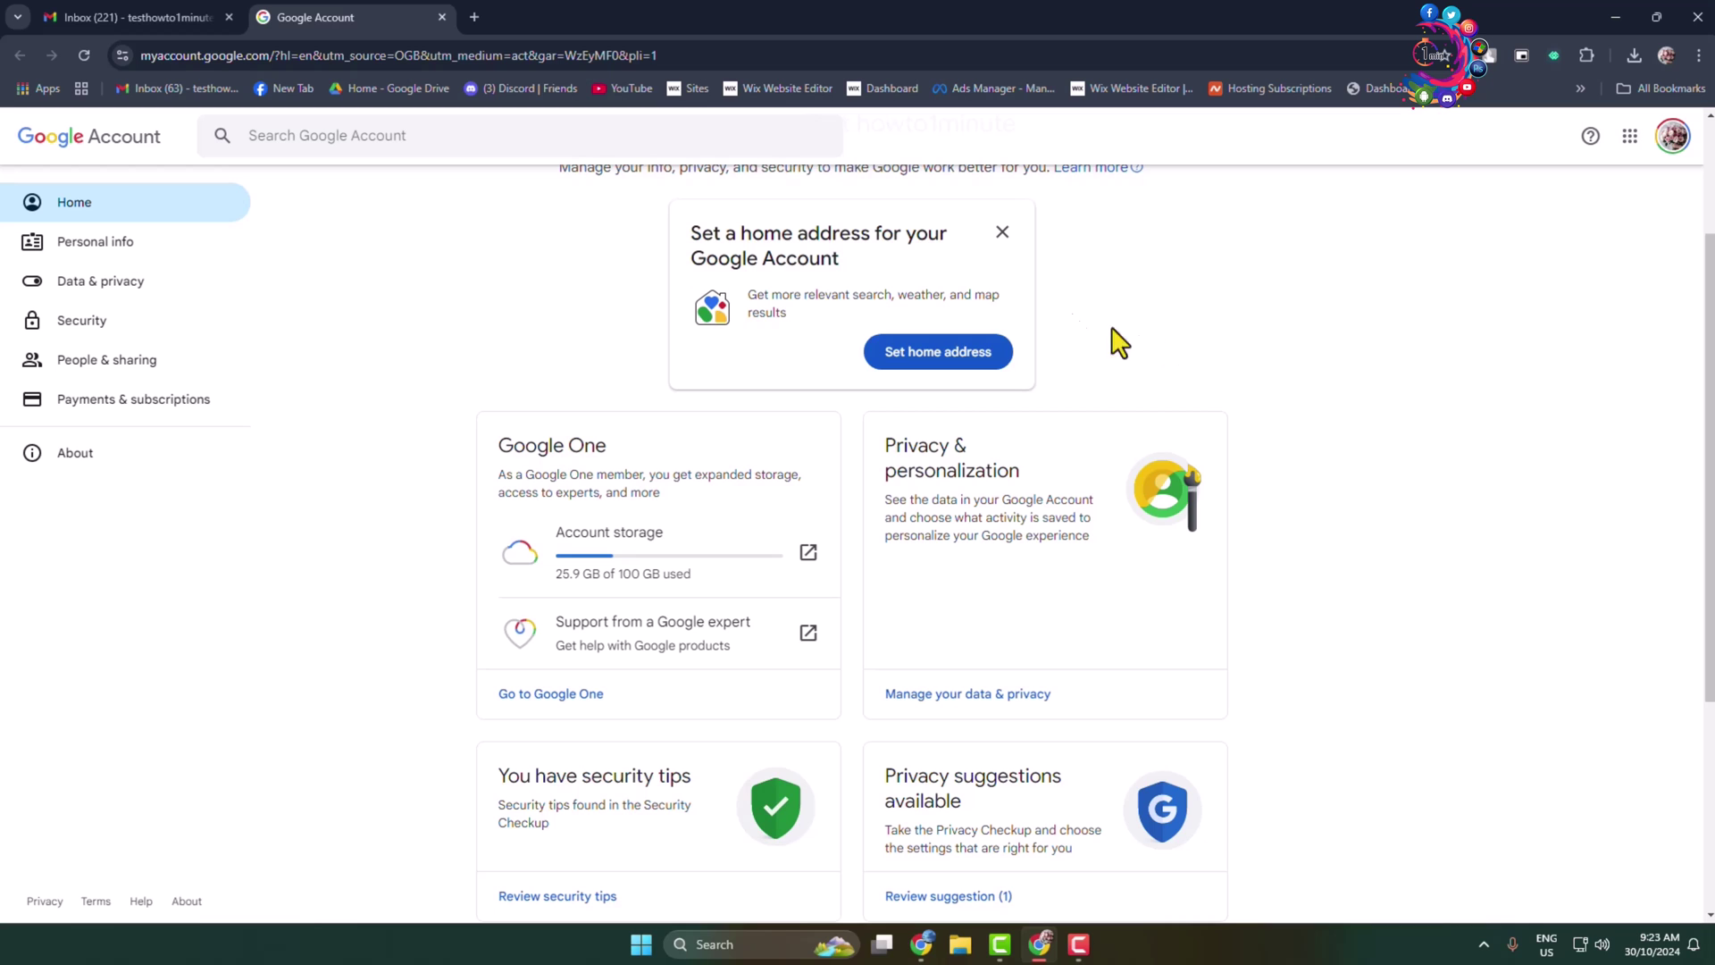
left_click(1002, 237)
Go to Personal info and open the Email row under Contact info.
left_click(109, 254)
scroll(1550, 520, "down", 1)
scroll(555, 345, "down", 3)
scroll(907, 383, "up", 1)
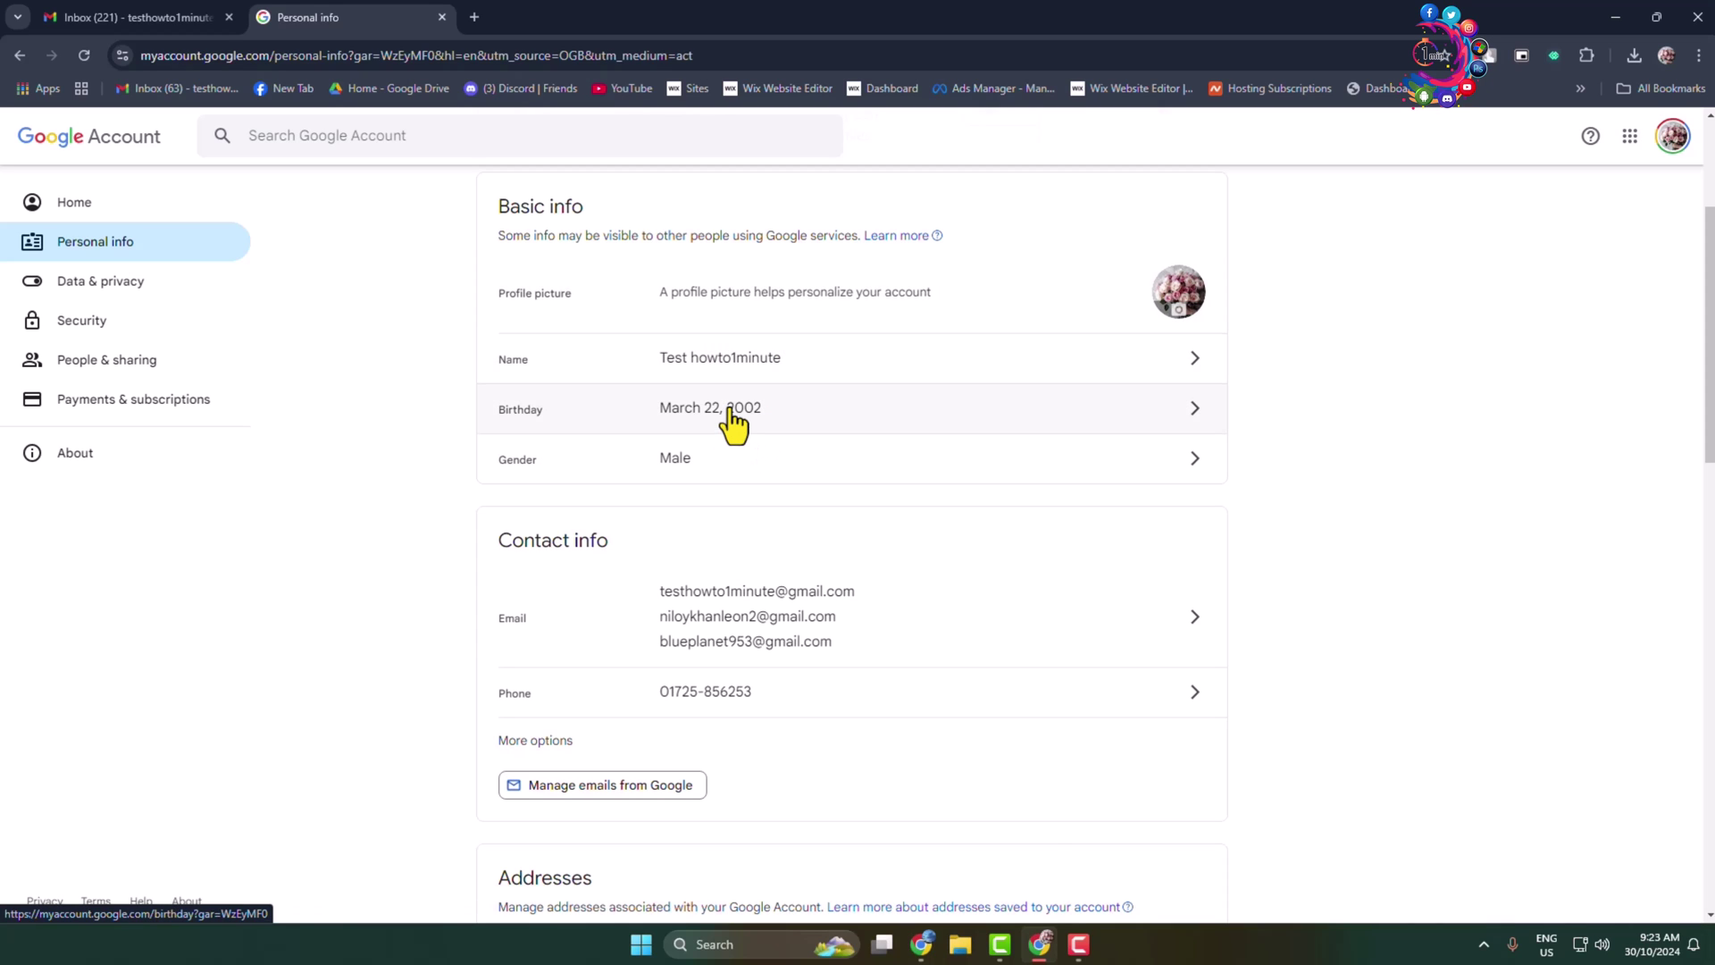
scroll(903, 607, "down", 2)
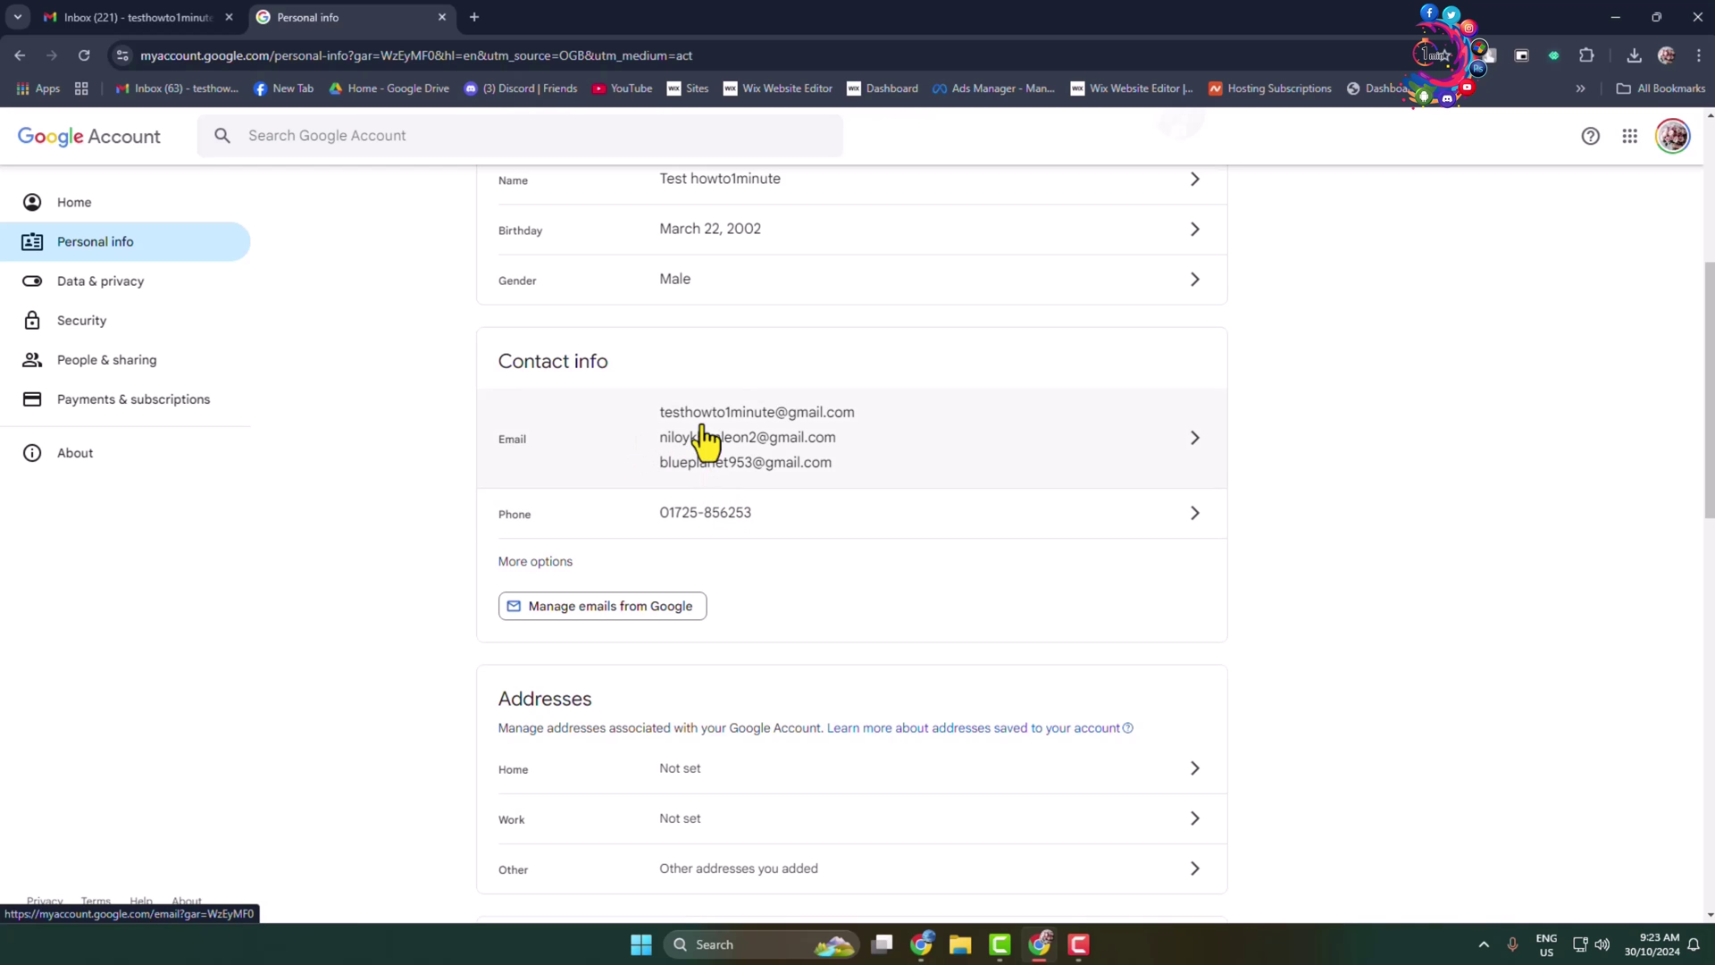
left_click(794, 455)
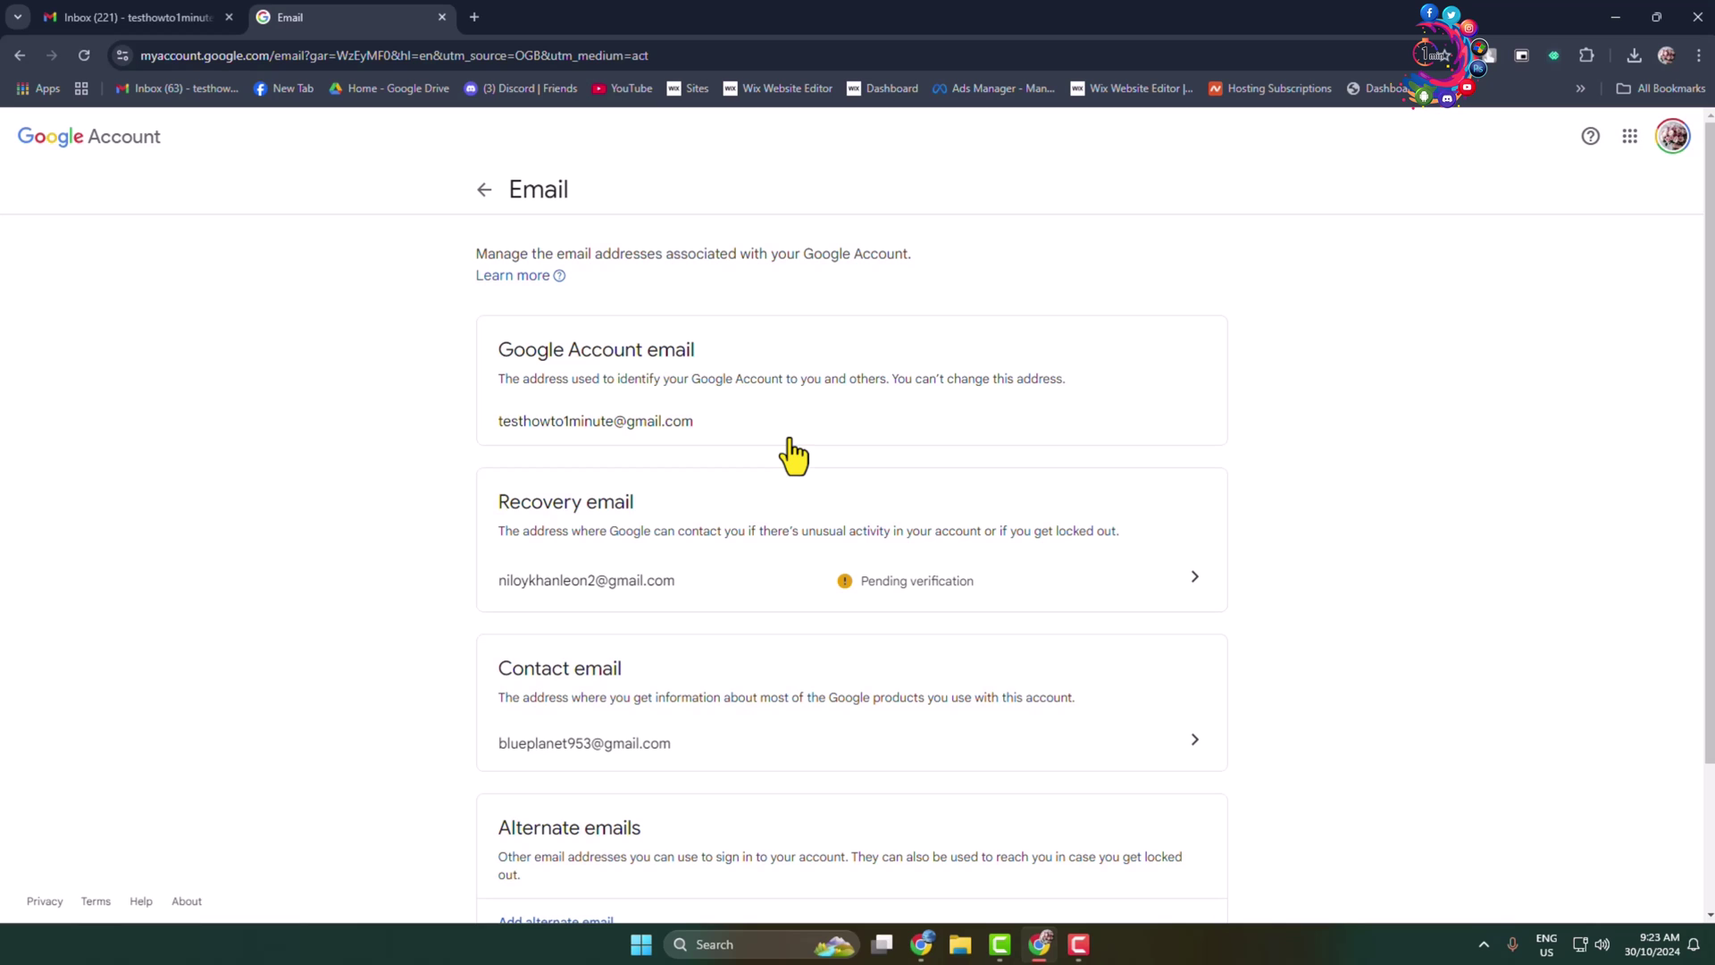
Scroll through the Email page listing account, recovery and contact addresses, highlighting its heading.
scroll(792, 452, "down", 2)
scroll(911, 498, "up", 2)
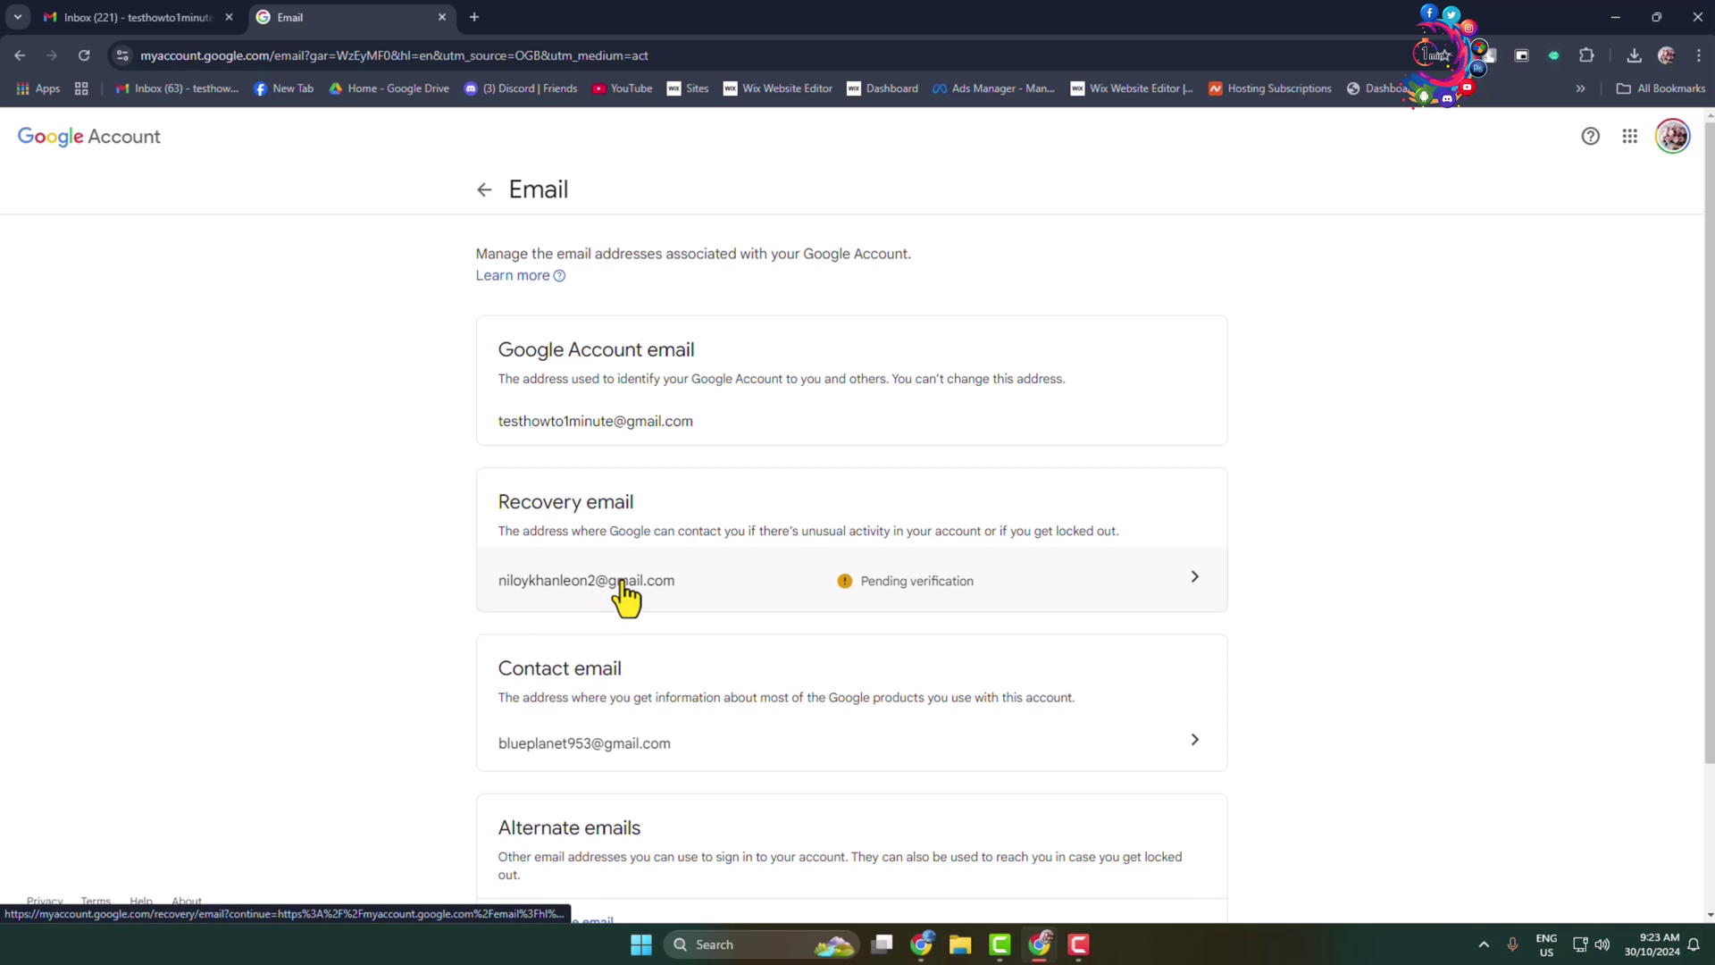
scroll(710, 572, "down", 2)
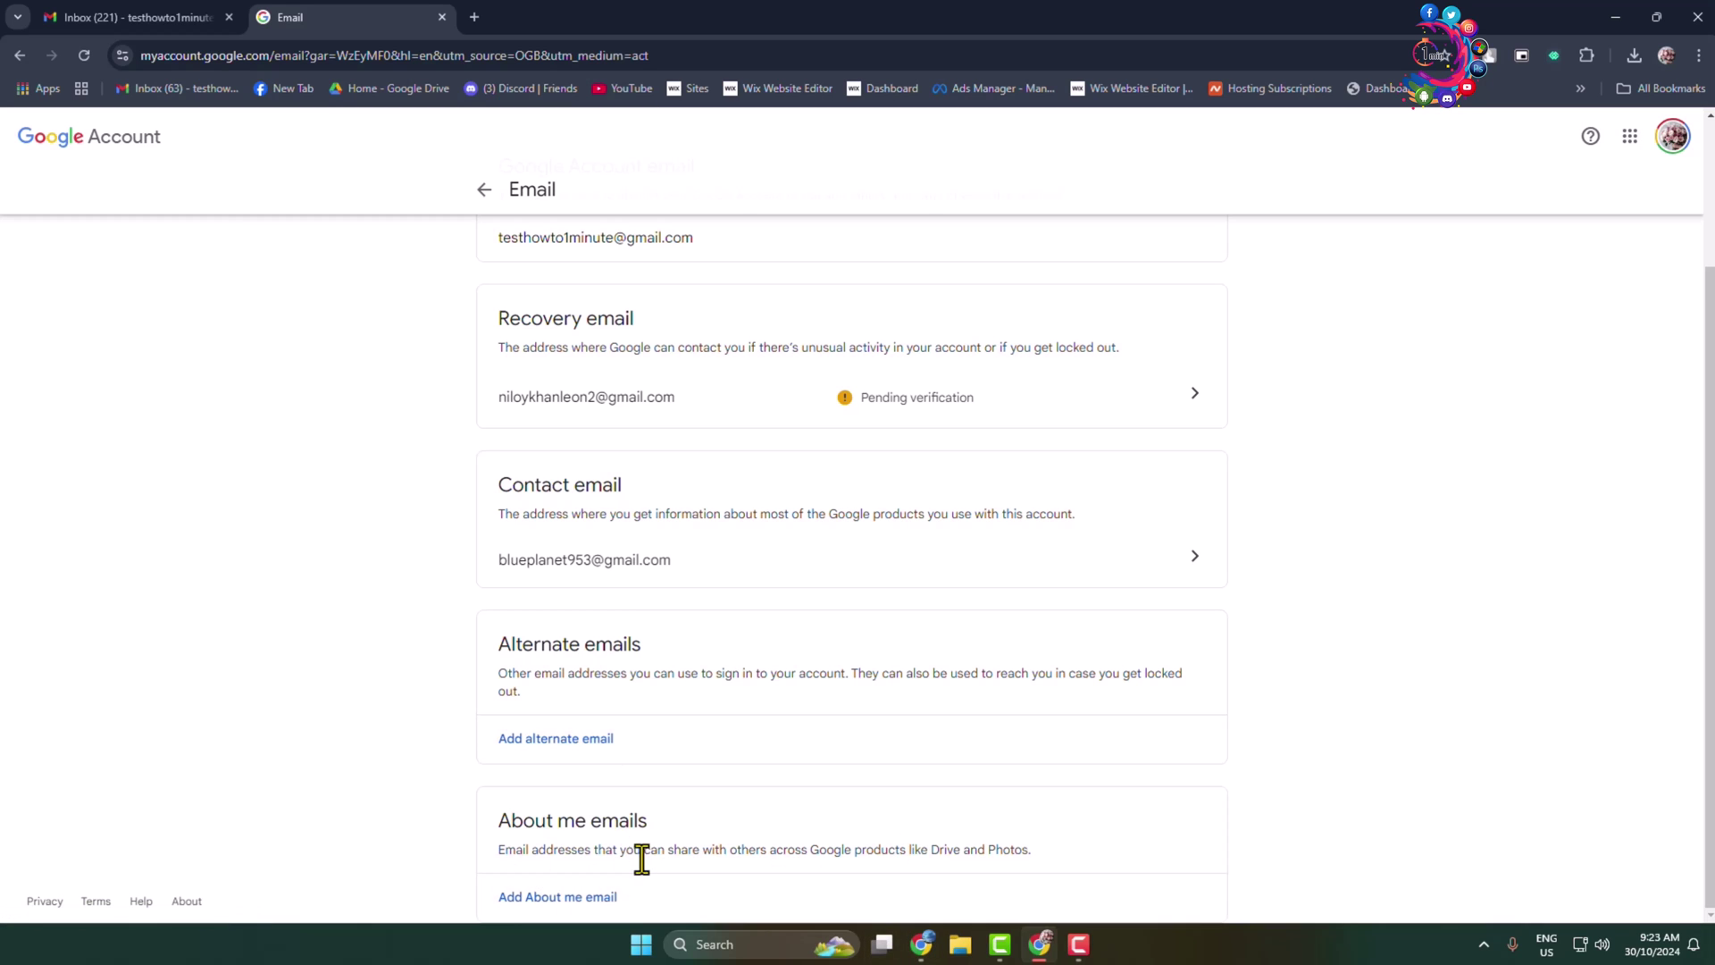
scroll(642, 859, "up", 2)
left_click_drag(471, 352, 764, 354)
left_click(546, 387)
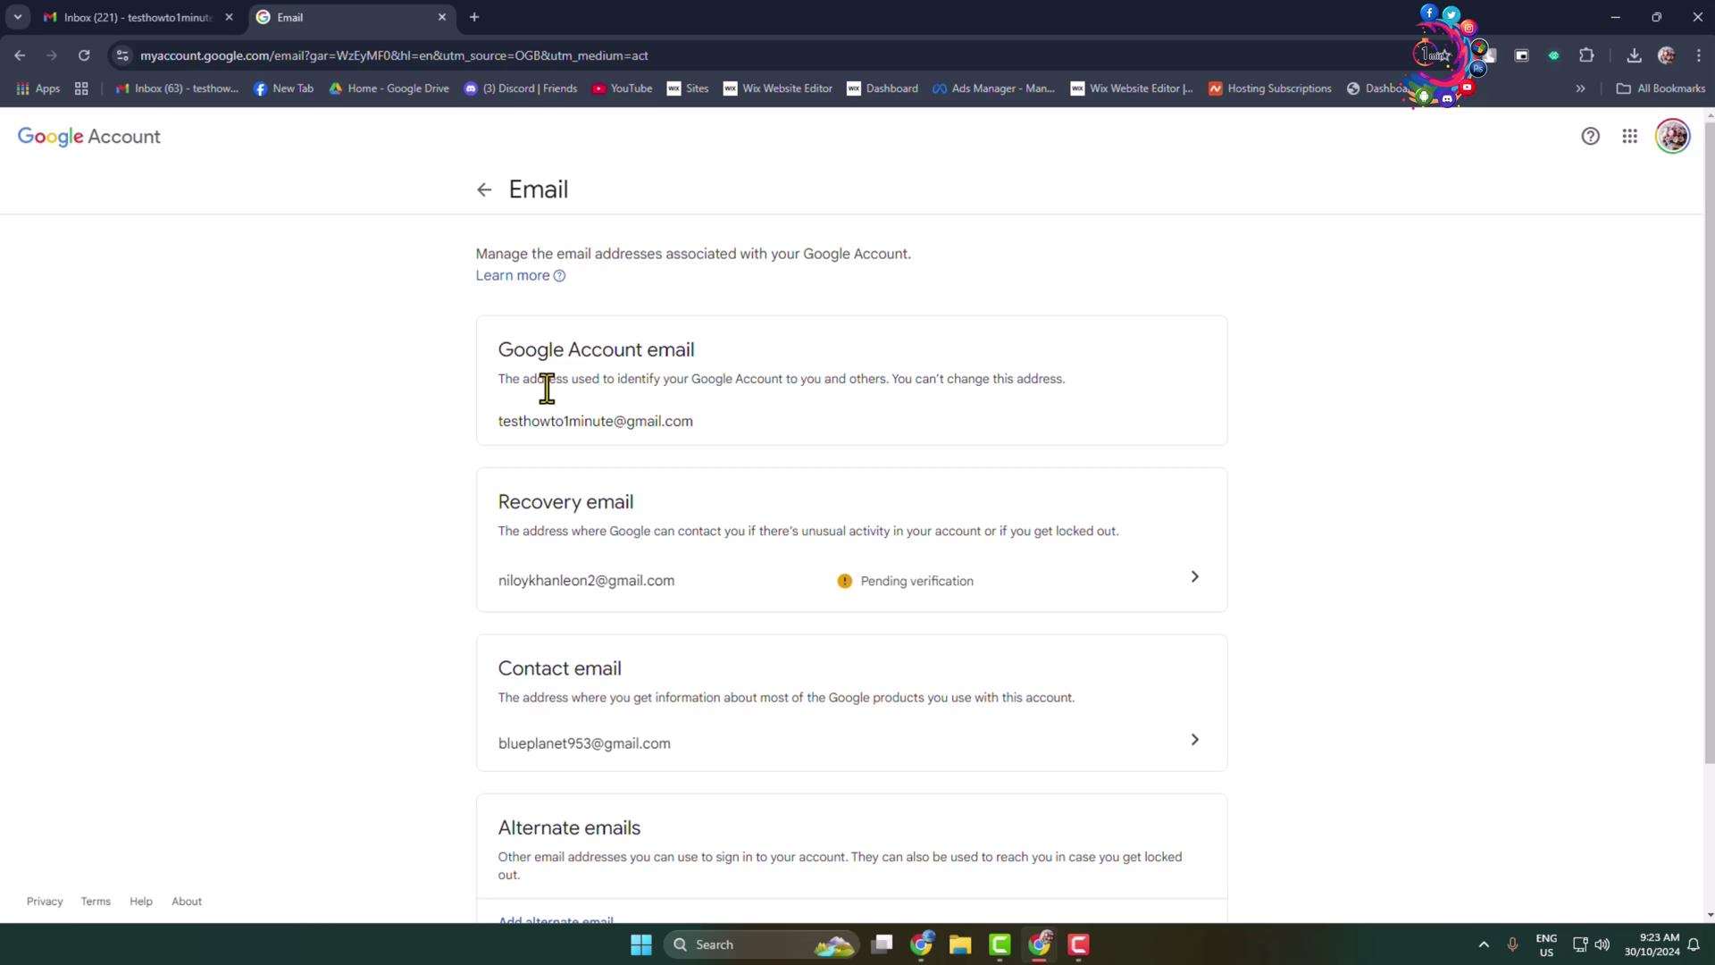
Highlight the 'You can't change this address' note and the account email, then return to Gmail.
left_click_drag(891, 379, 1107, 404)
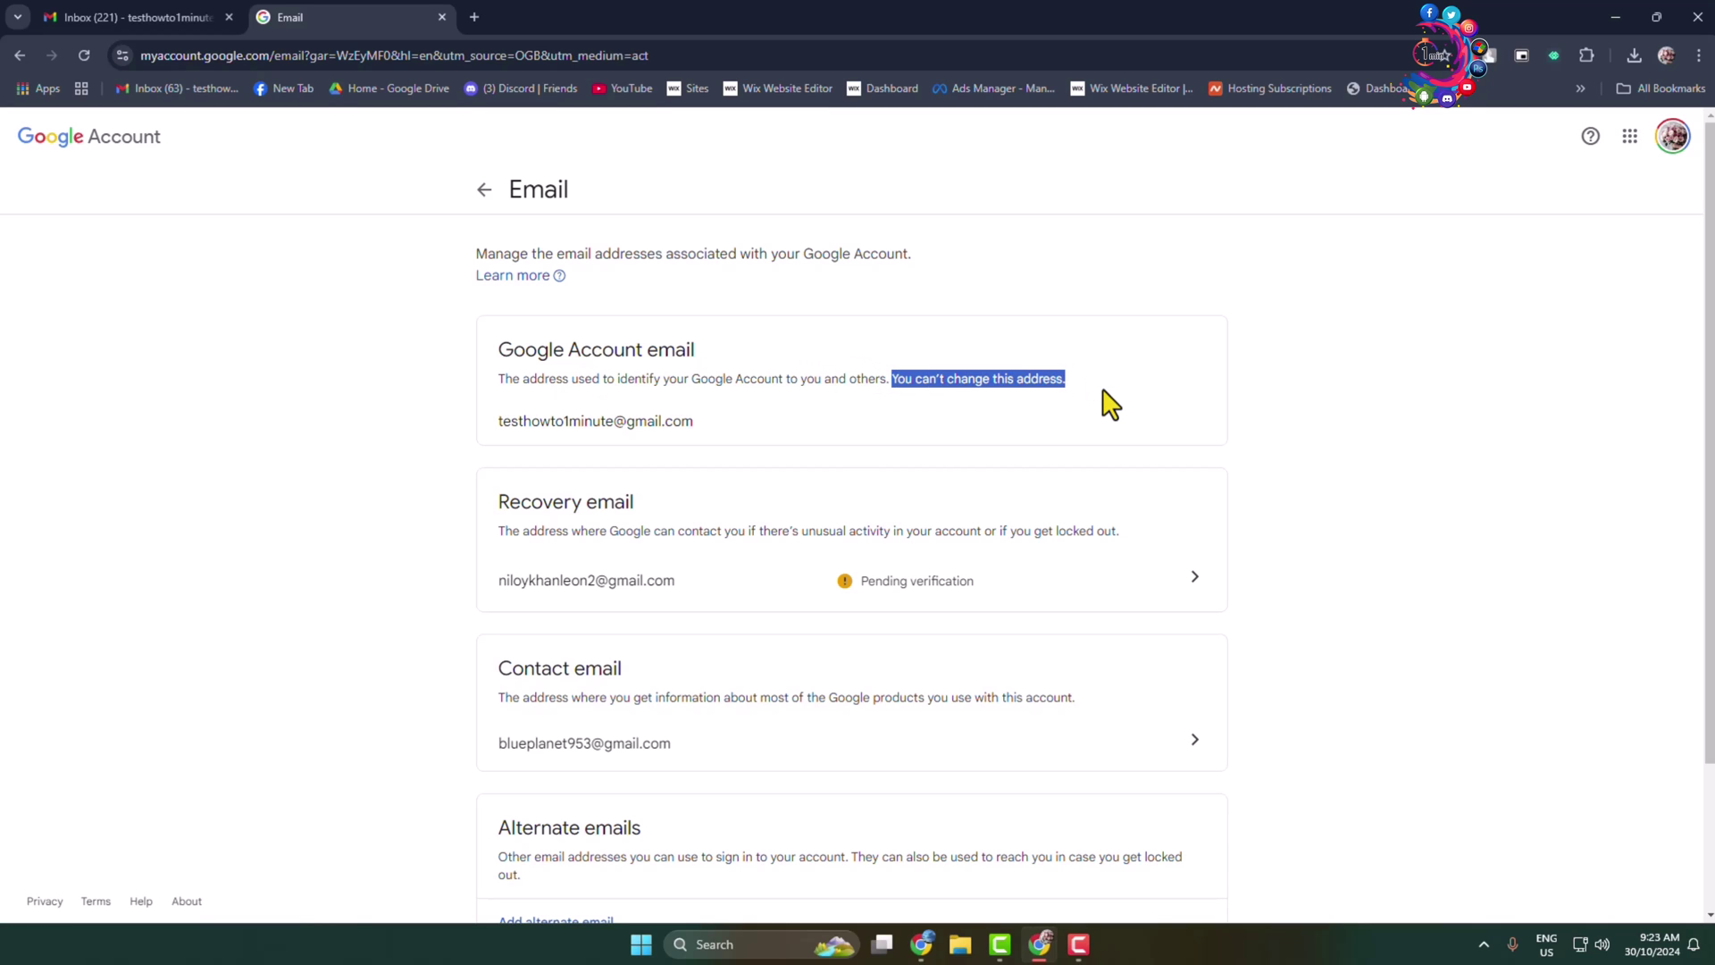
left_click(1108, 404)
left_click_drag(700, 432, 494, 429)
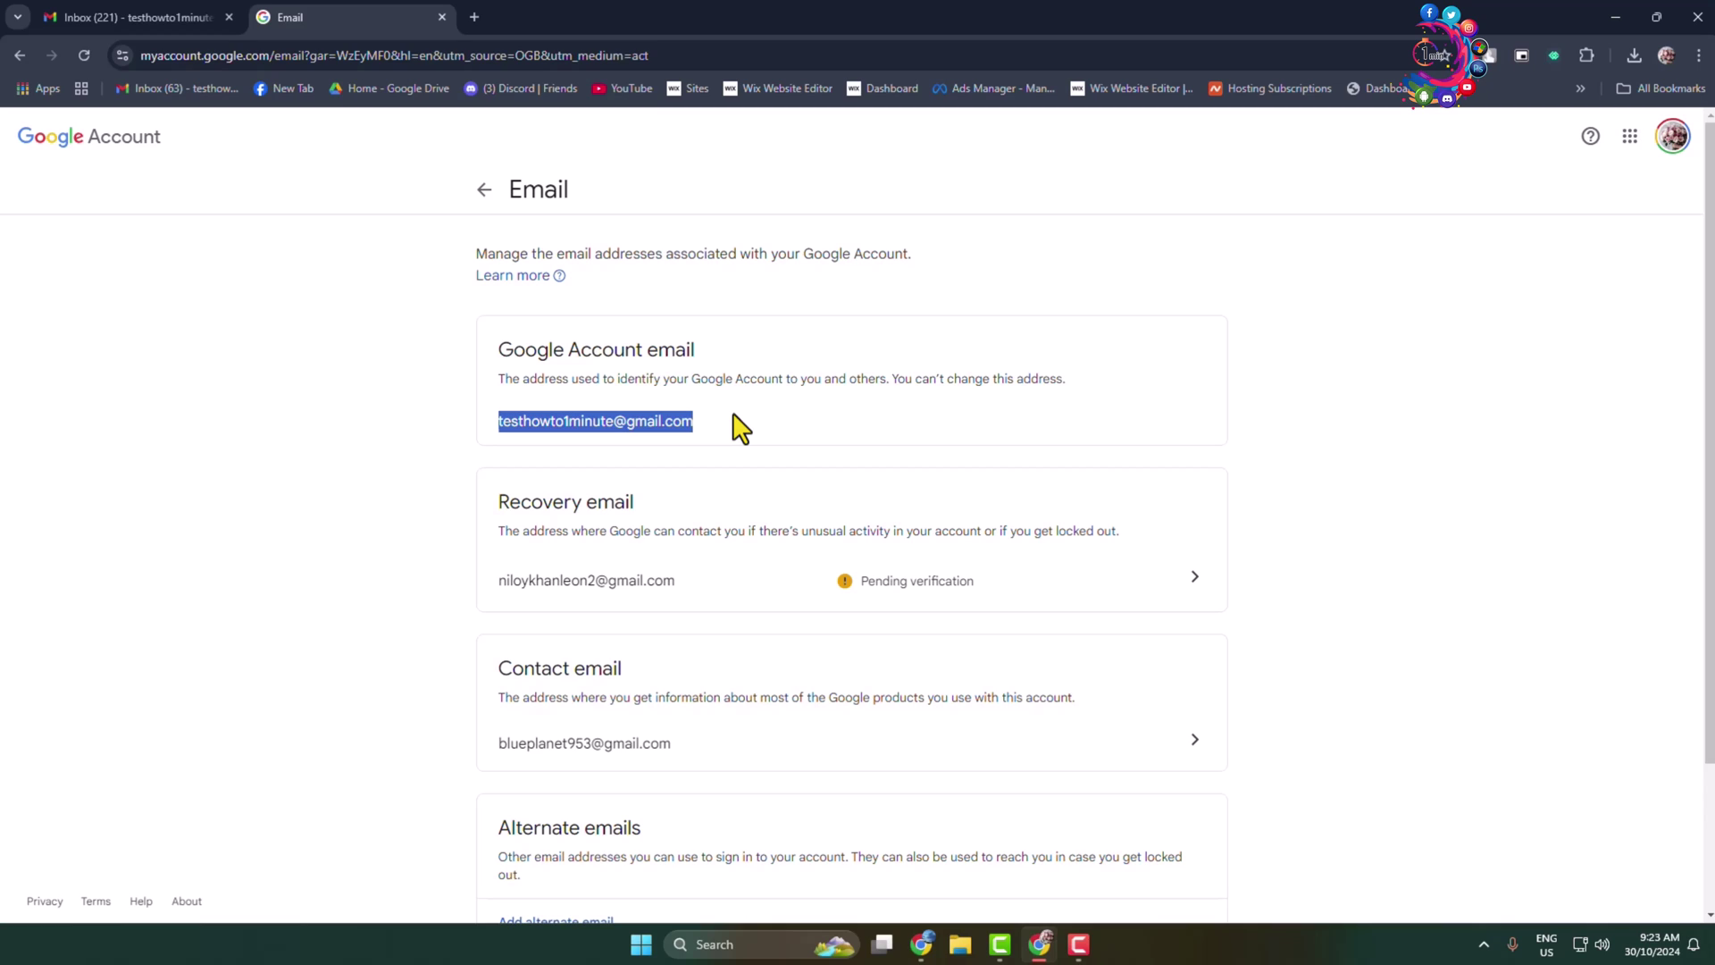
left_click(670, 426)
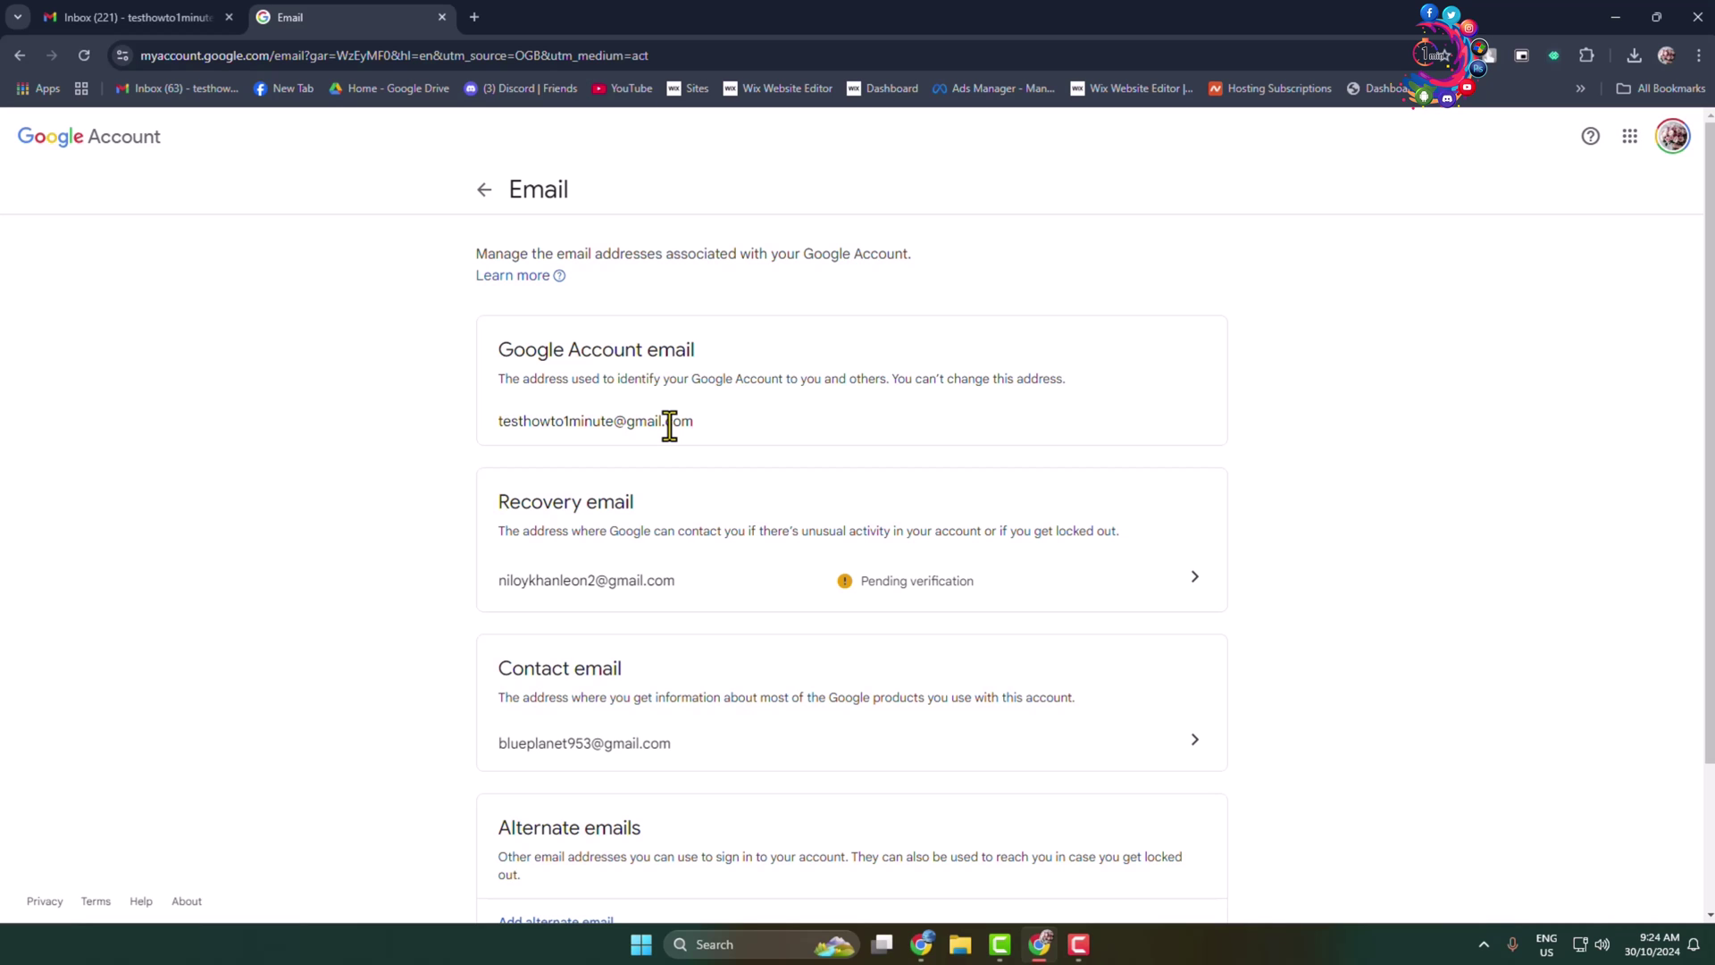
left_click(66, 16)
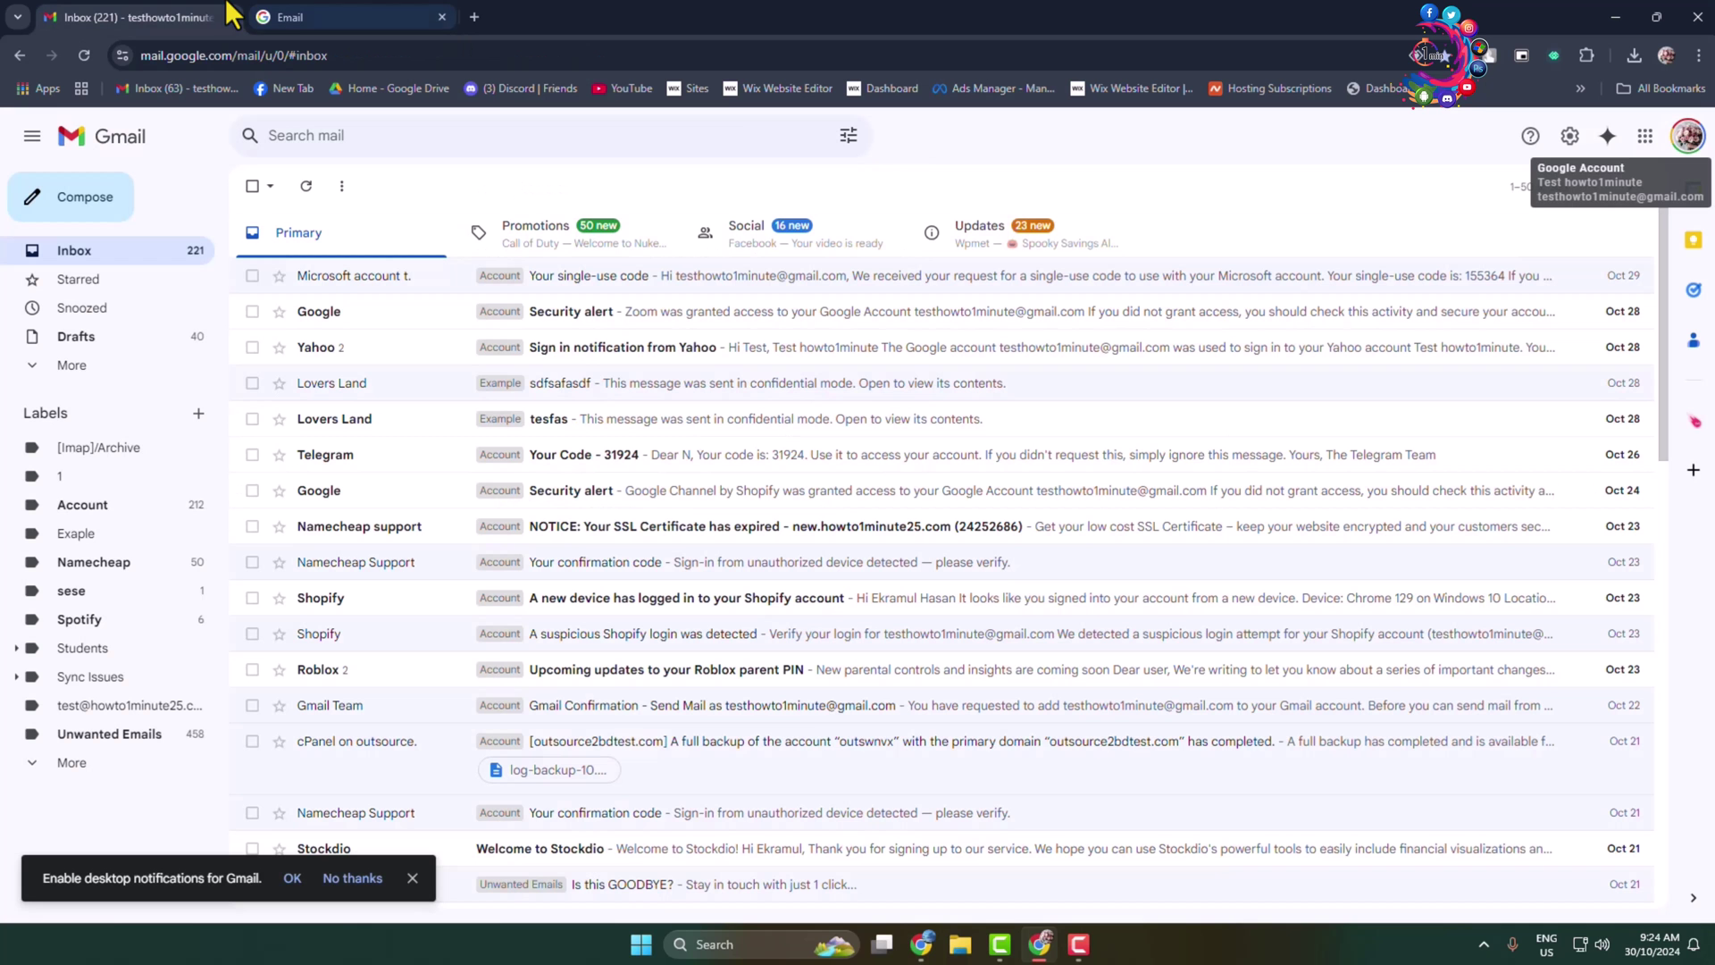
Begin a new Google account 'For my personal use' via the avatar's 'Add another account'.
left_click(1687, 136)
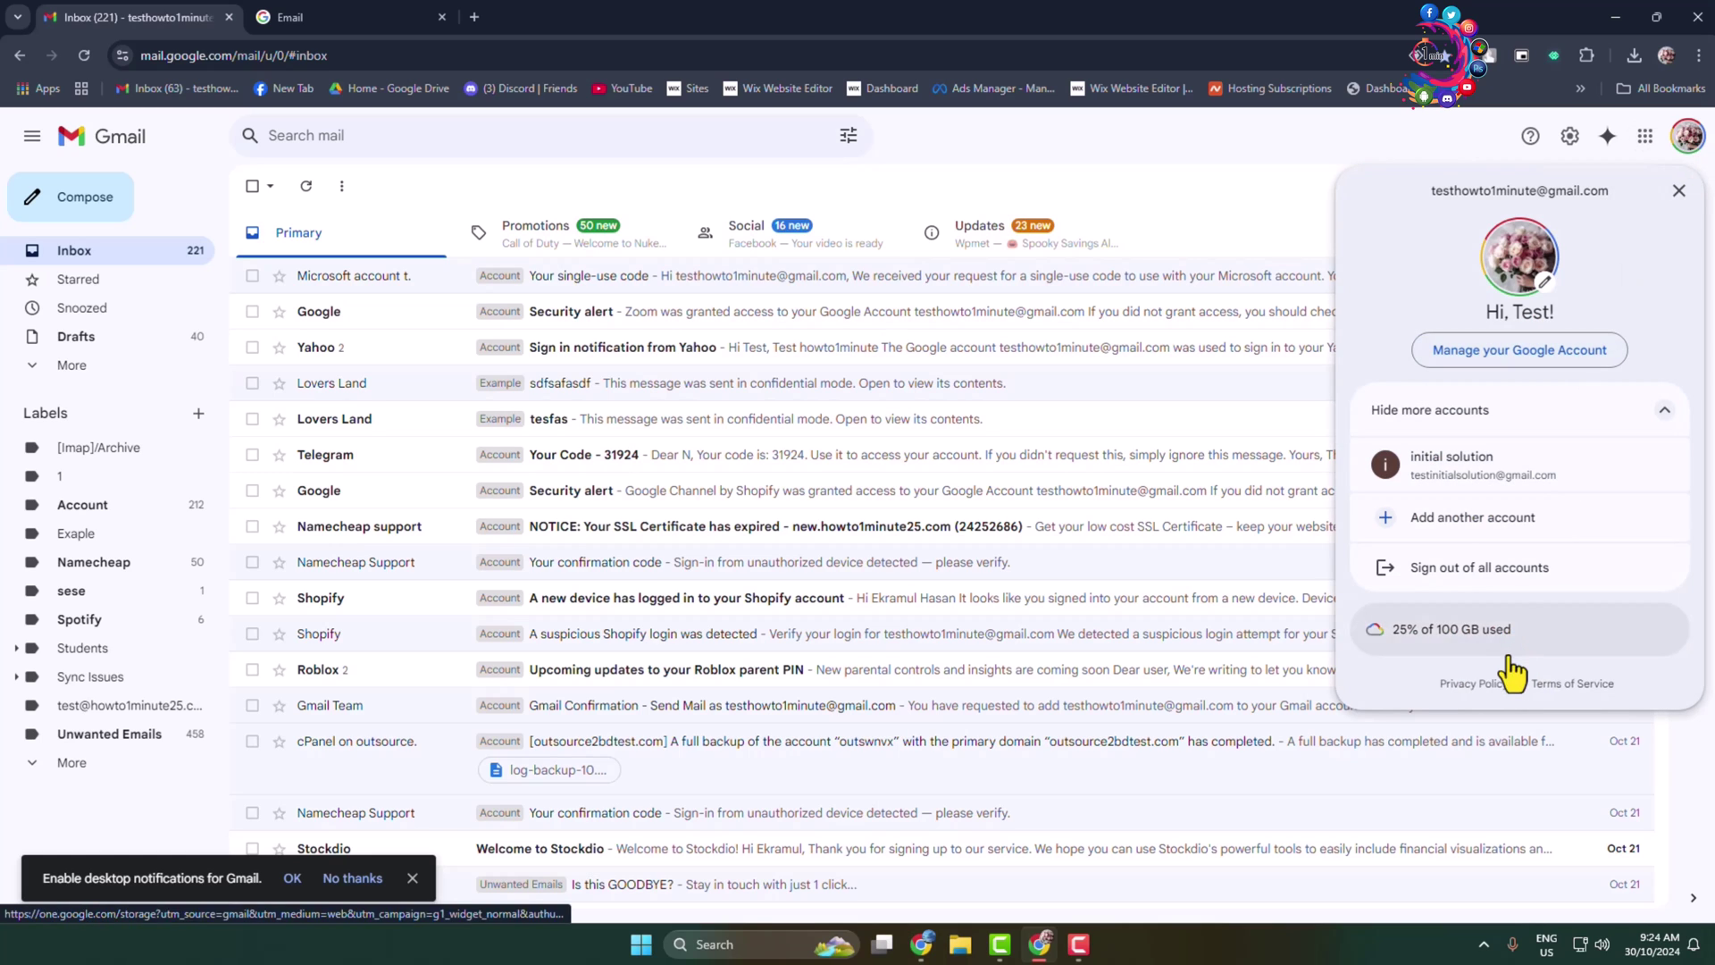
left_click(1442, 522)
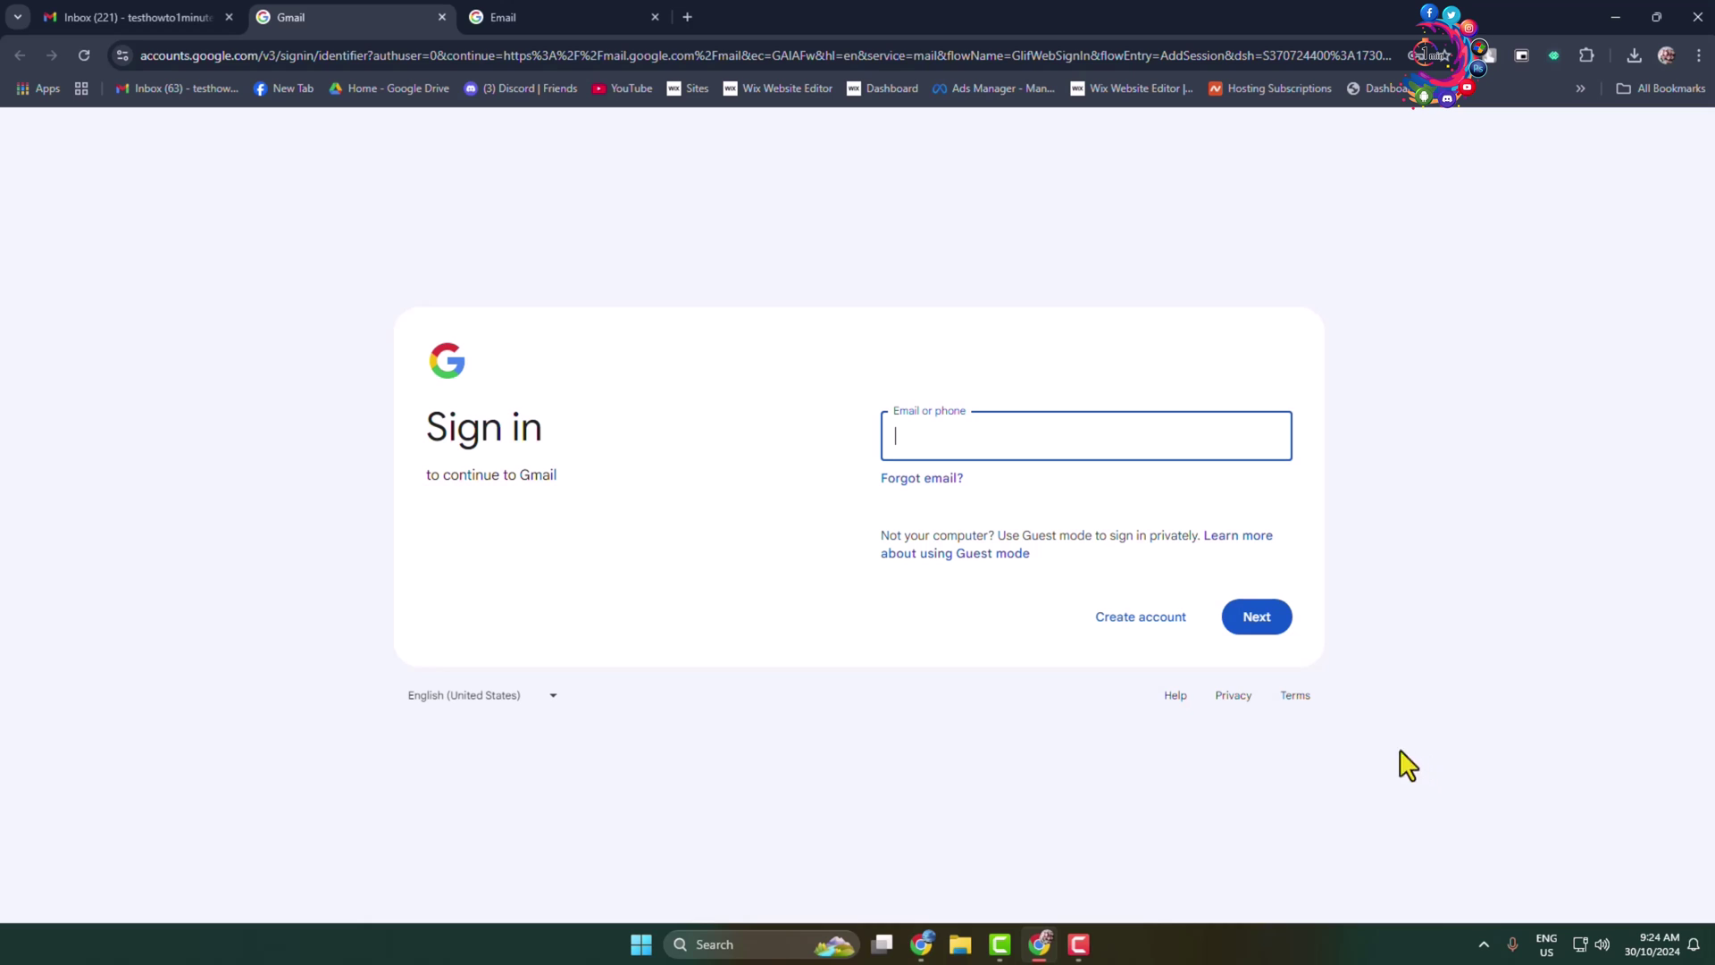
left_click(1159, 617)
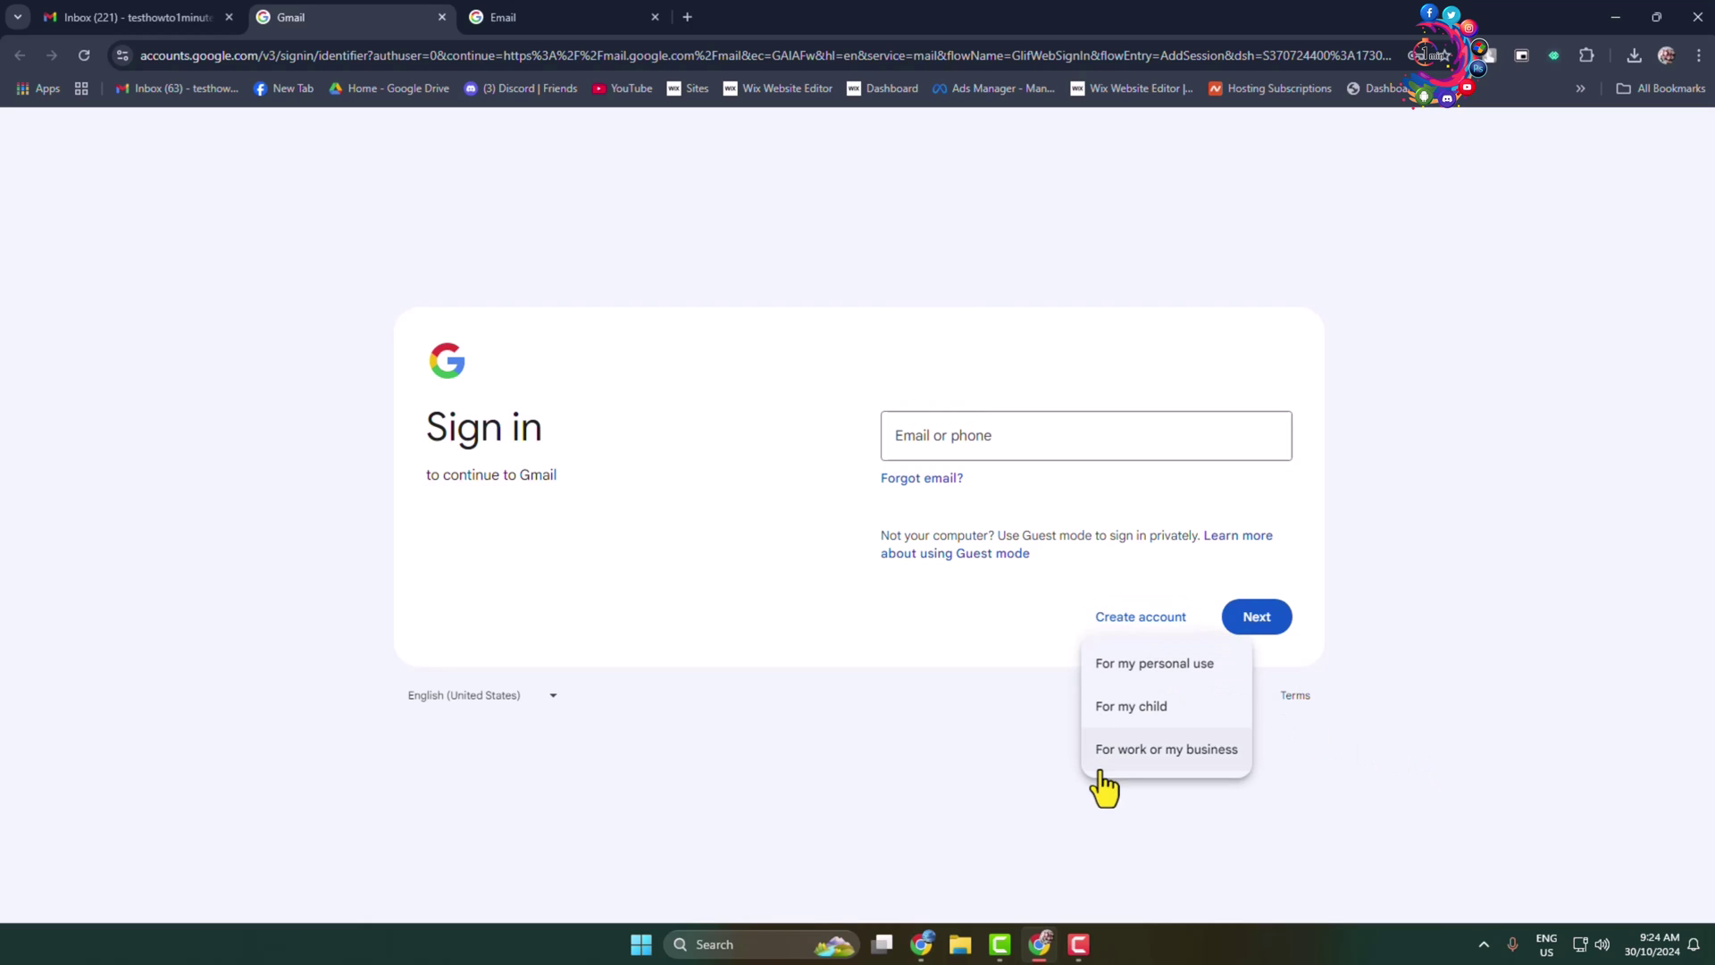
left_click(1146, 665)
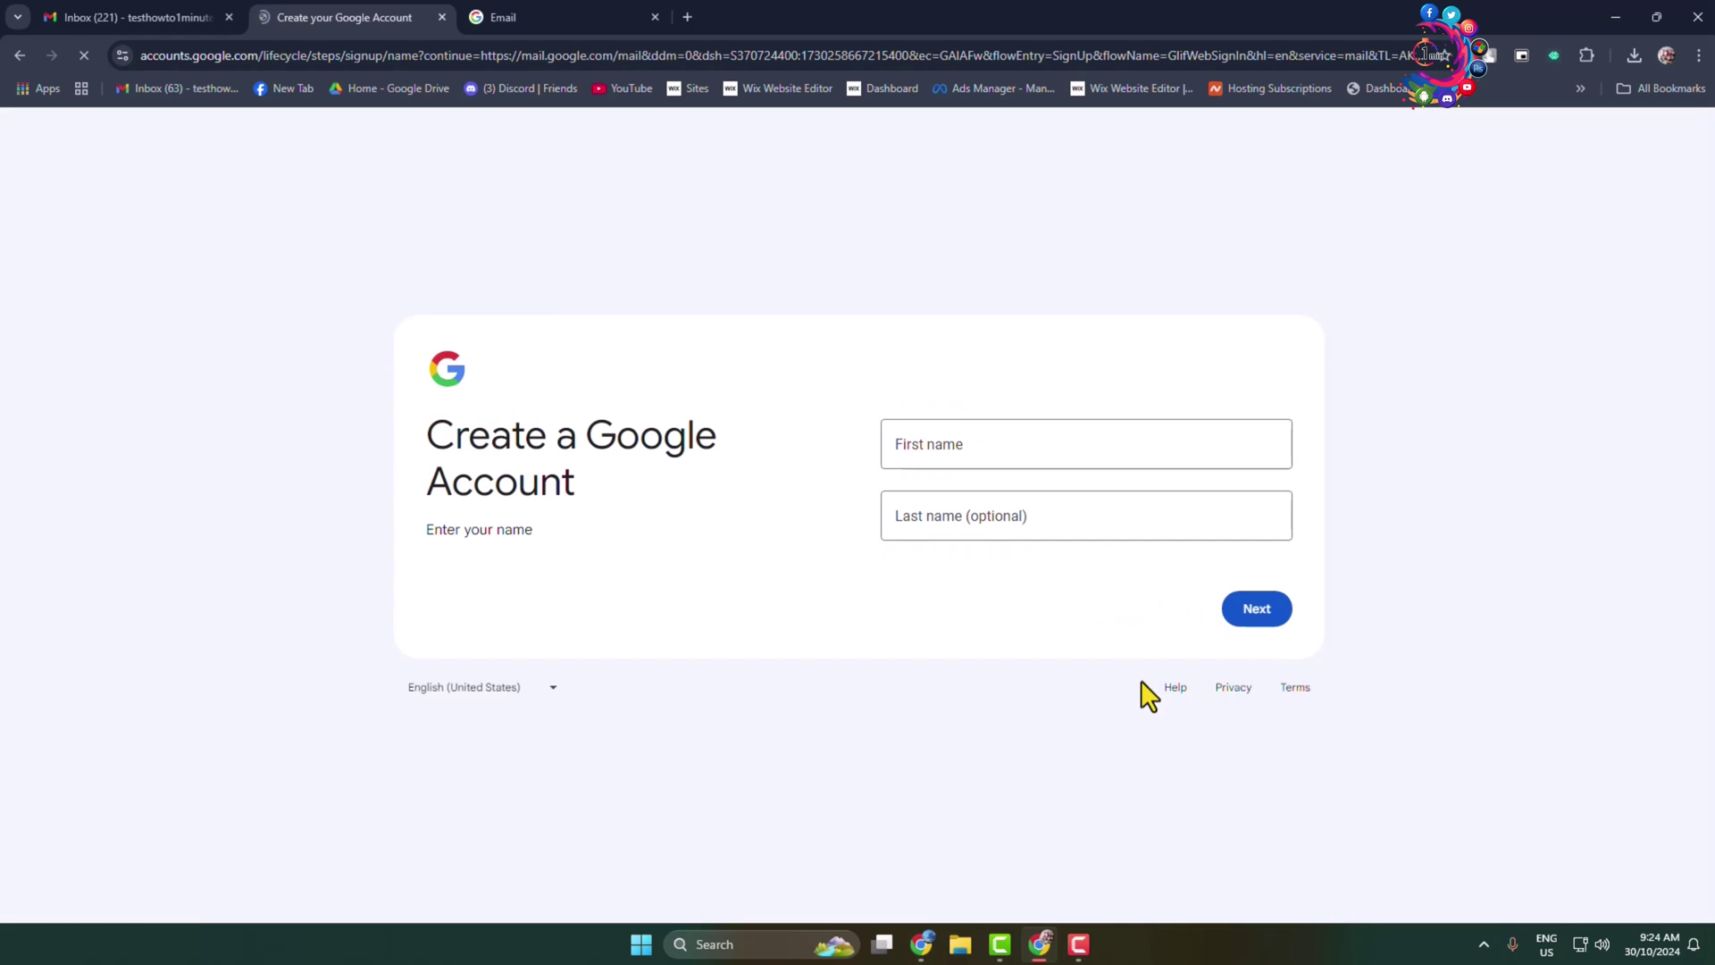
Fill the first and last name from saved suggestions and continue.
left_click(945, 456)
left_click(1001, 490)
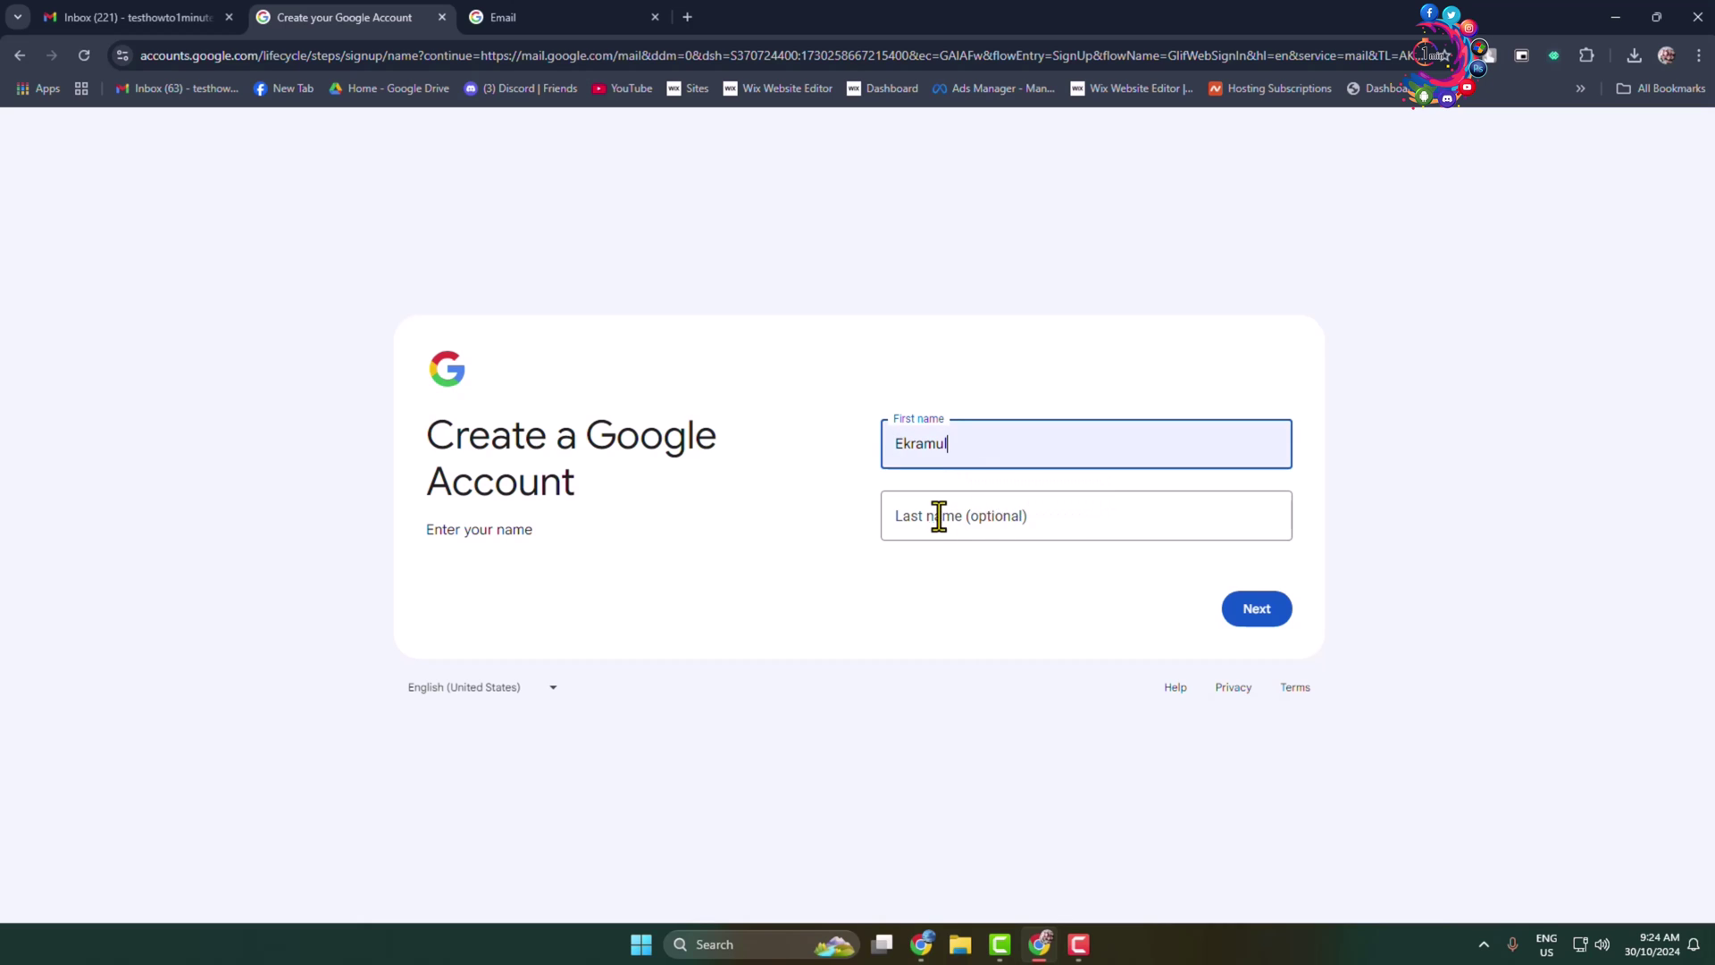
left_click(938, 517)
left_click(1039, 581)
left_click(1256, 609)
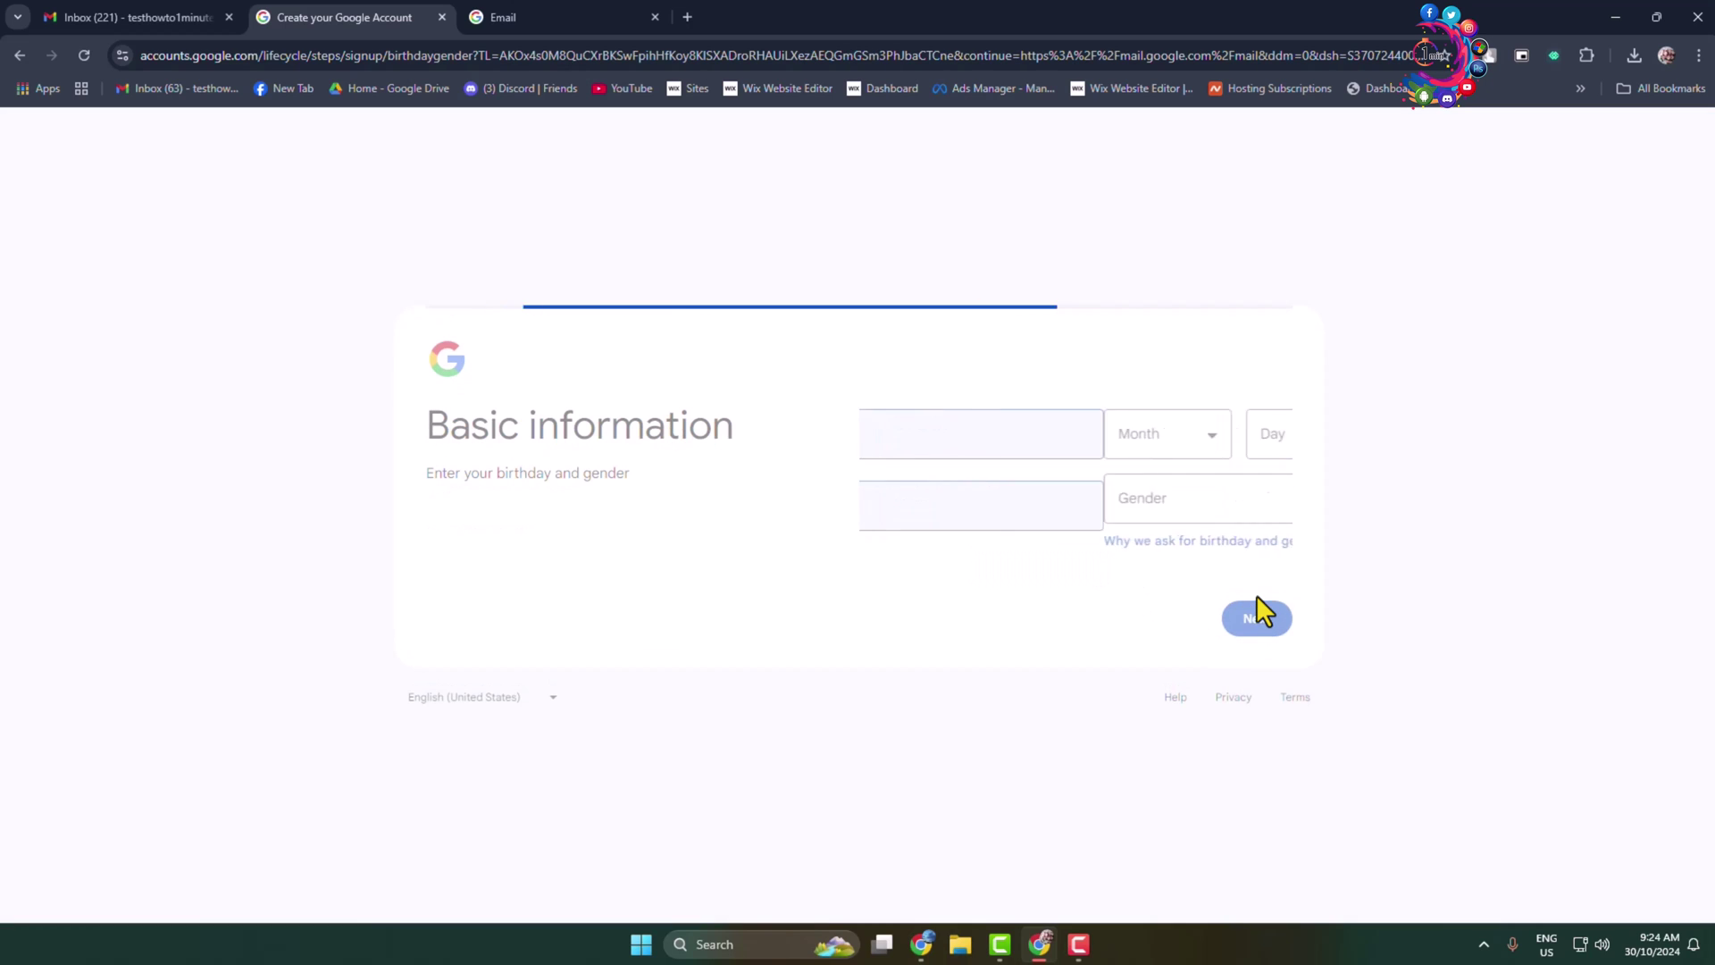
left_click(1265, 435)
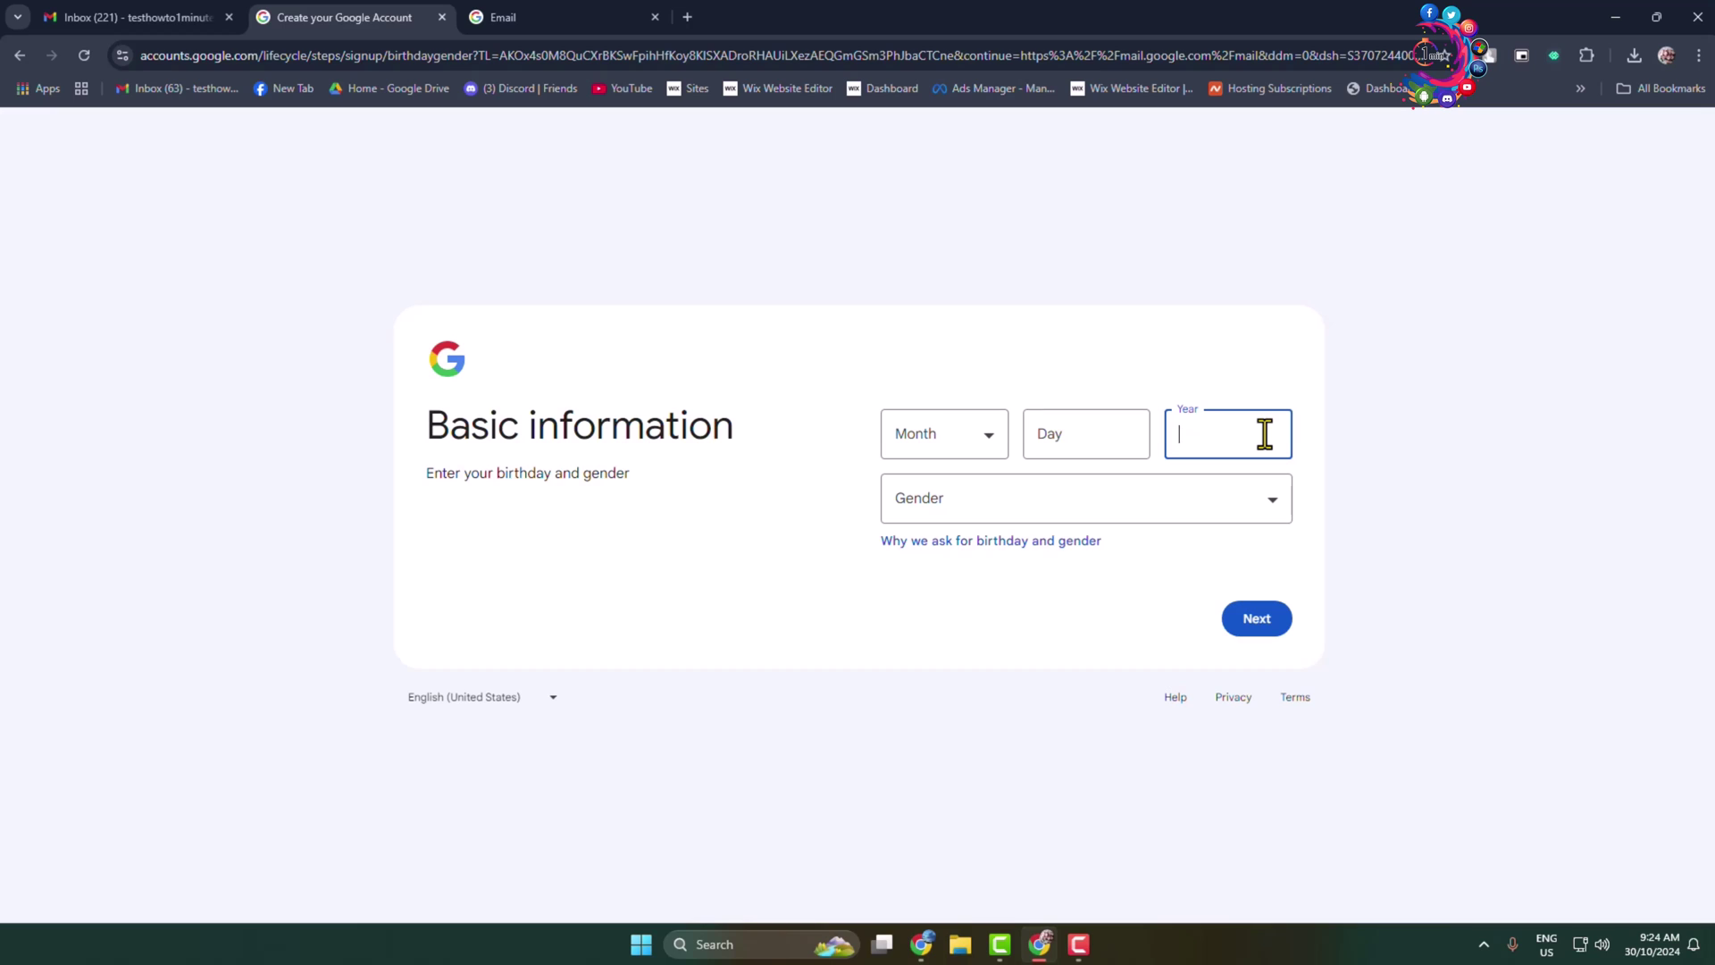
type("1999")
left_click(1079, 439)
key("Tab")
left_click(1079, 434)
type("55")
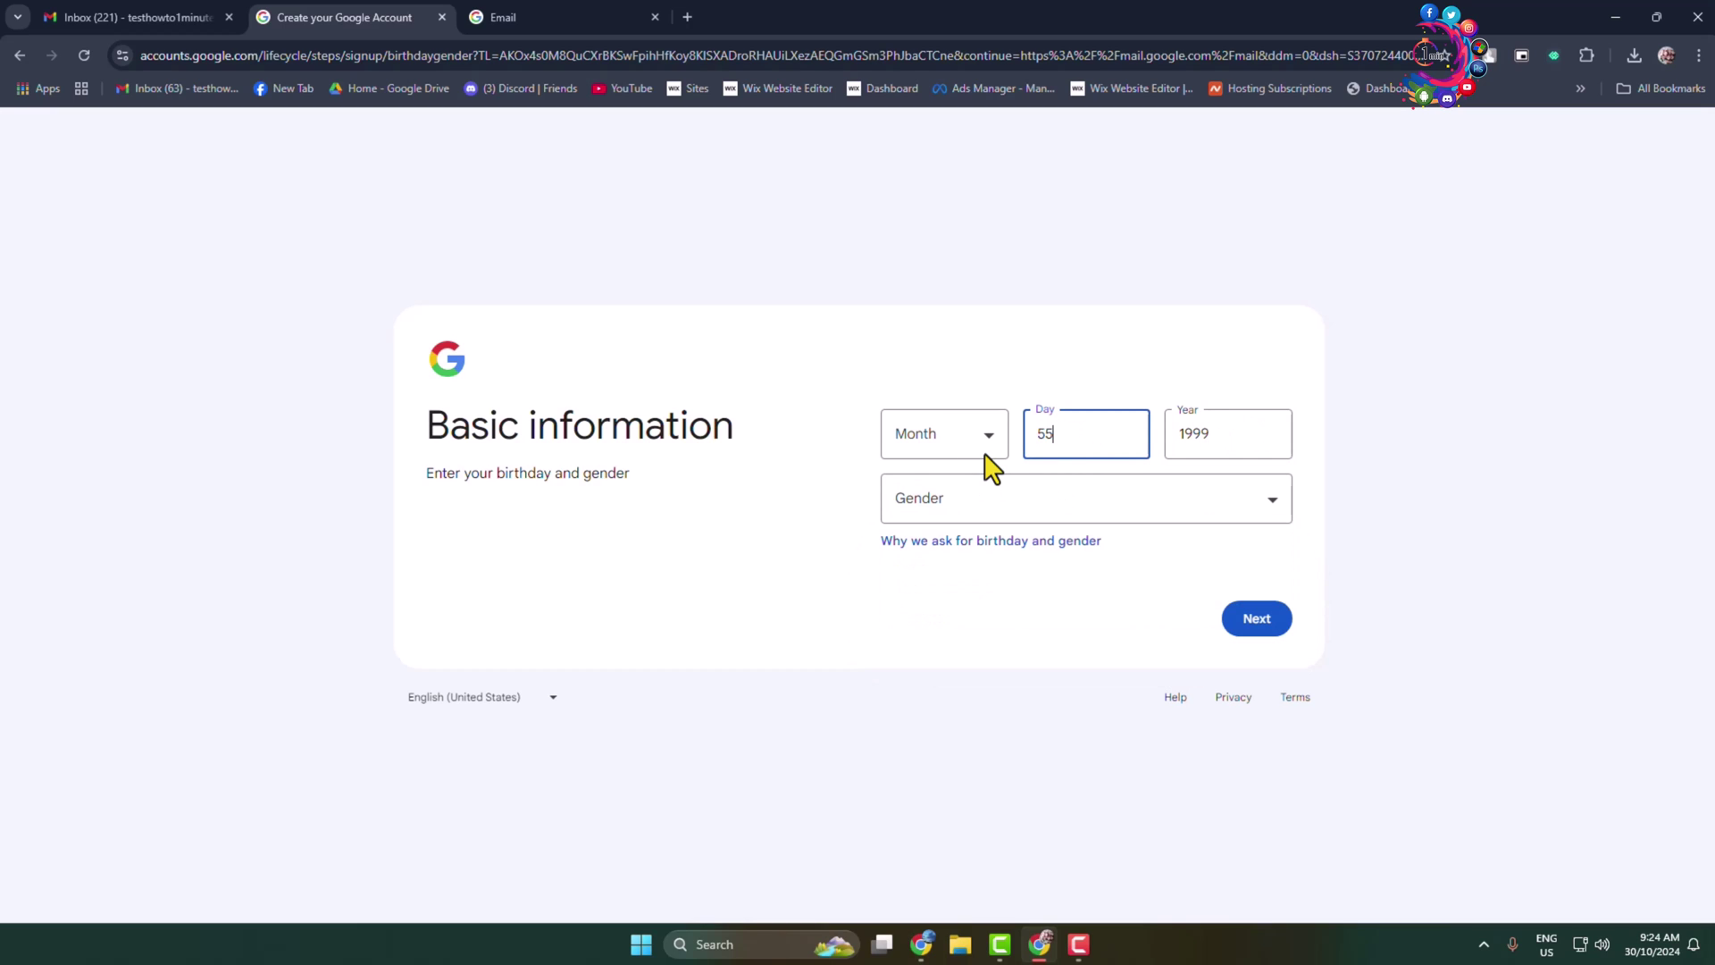
type("22")
left_click(954, 451)
left_click(919, 536)
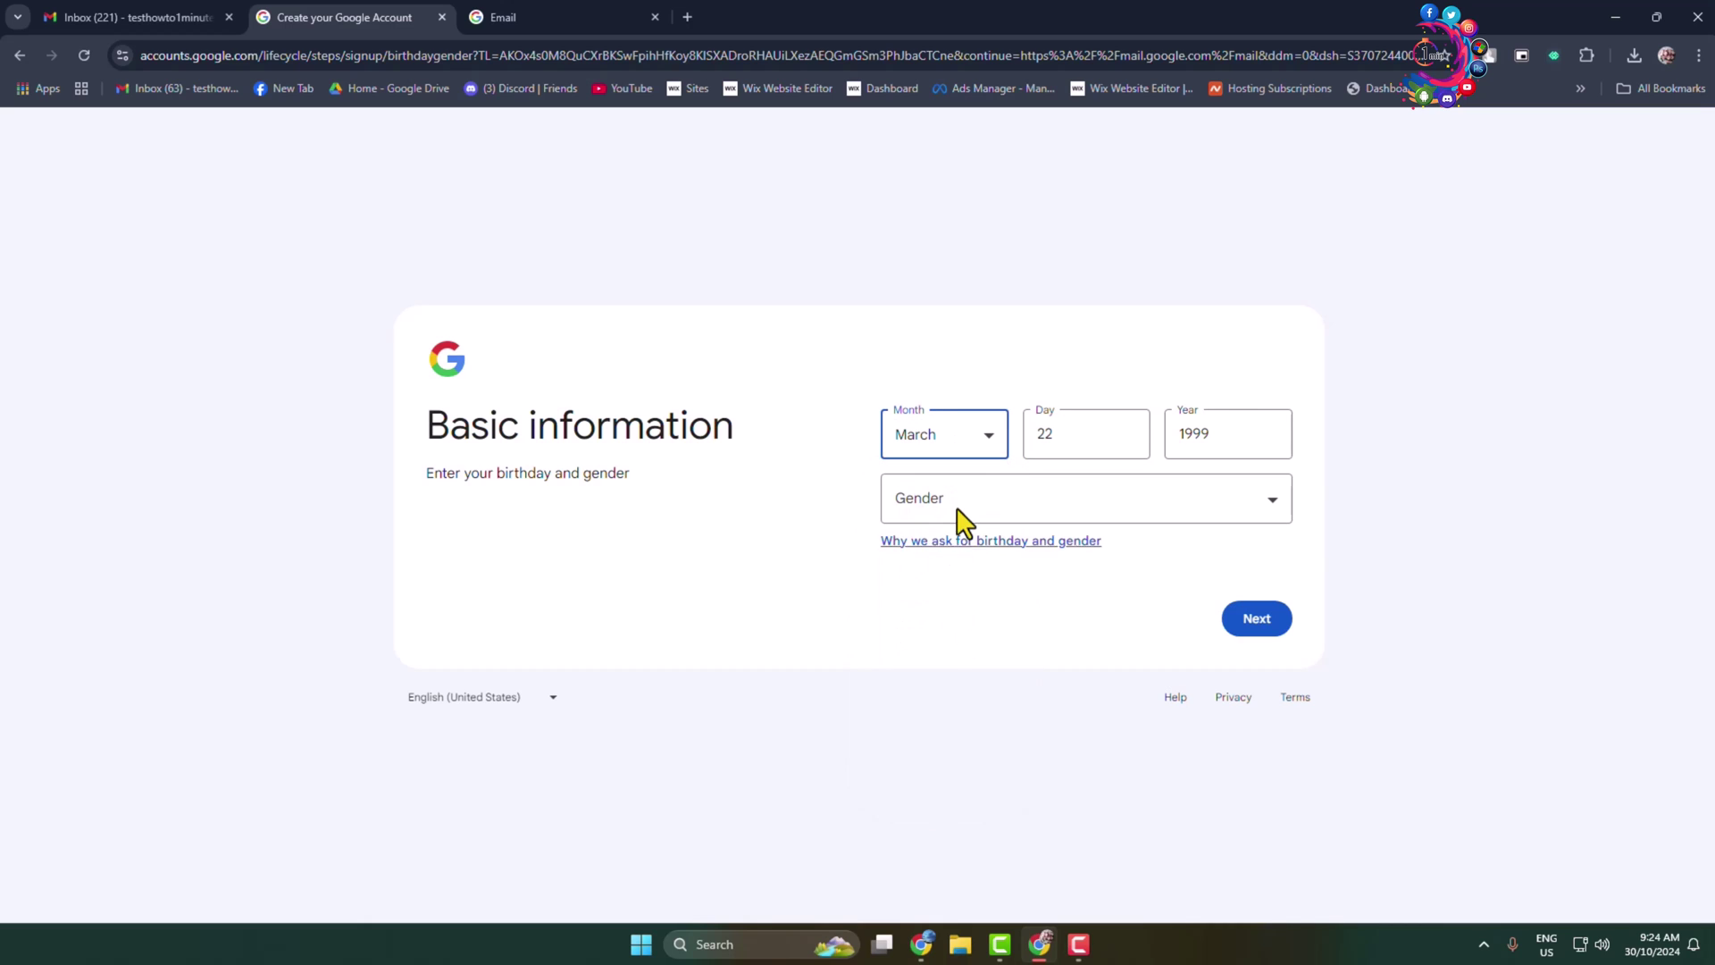
left_click(963, 505)
left_click(940, 536)
left_click(1271, 626)
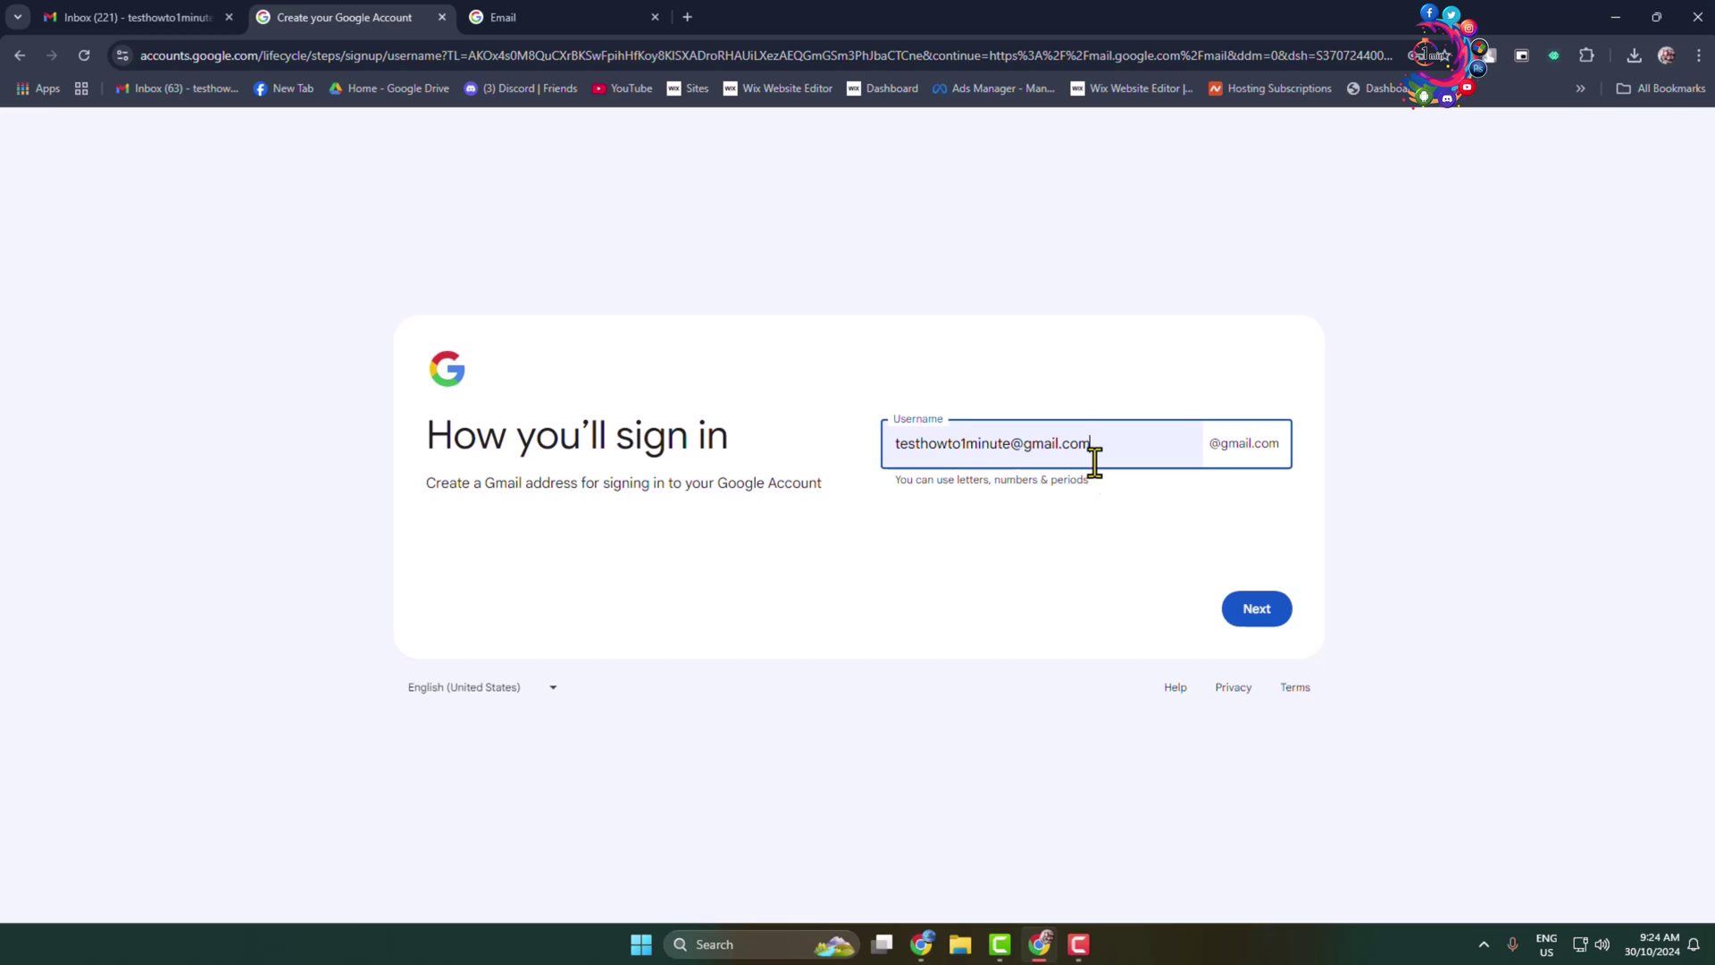
Inspect the suggested username, dismiss autofill prompts, and close the sign-up tabs.
left_click_drag(1094, 443, 904, 459)
left_click(1091, 360)
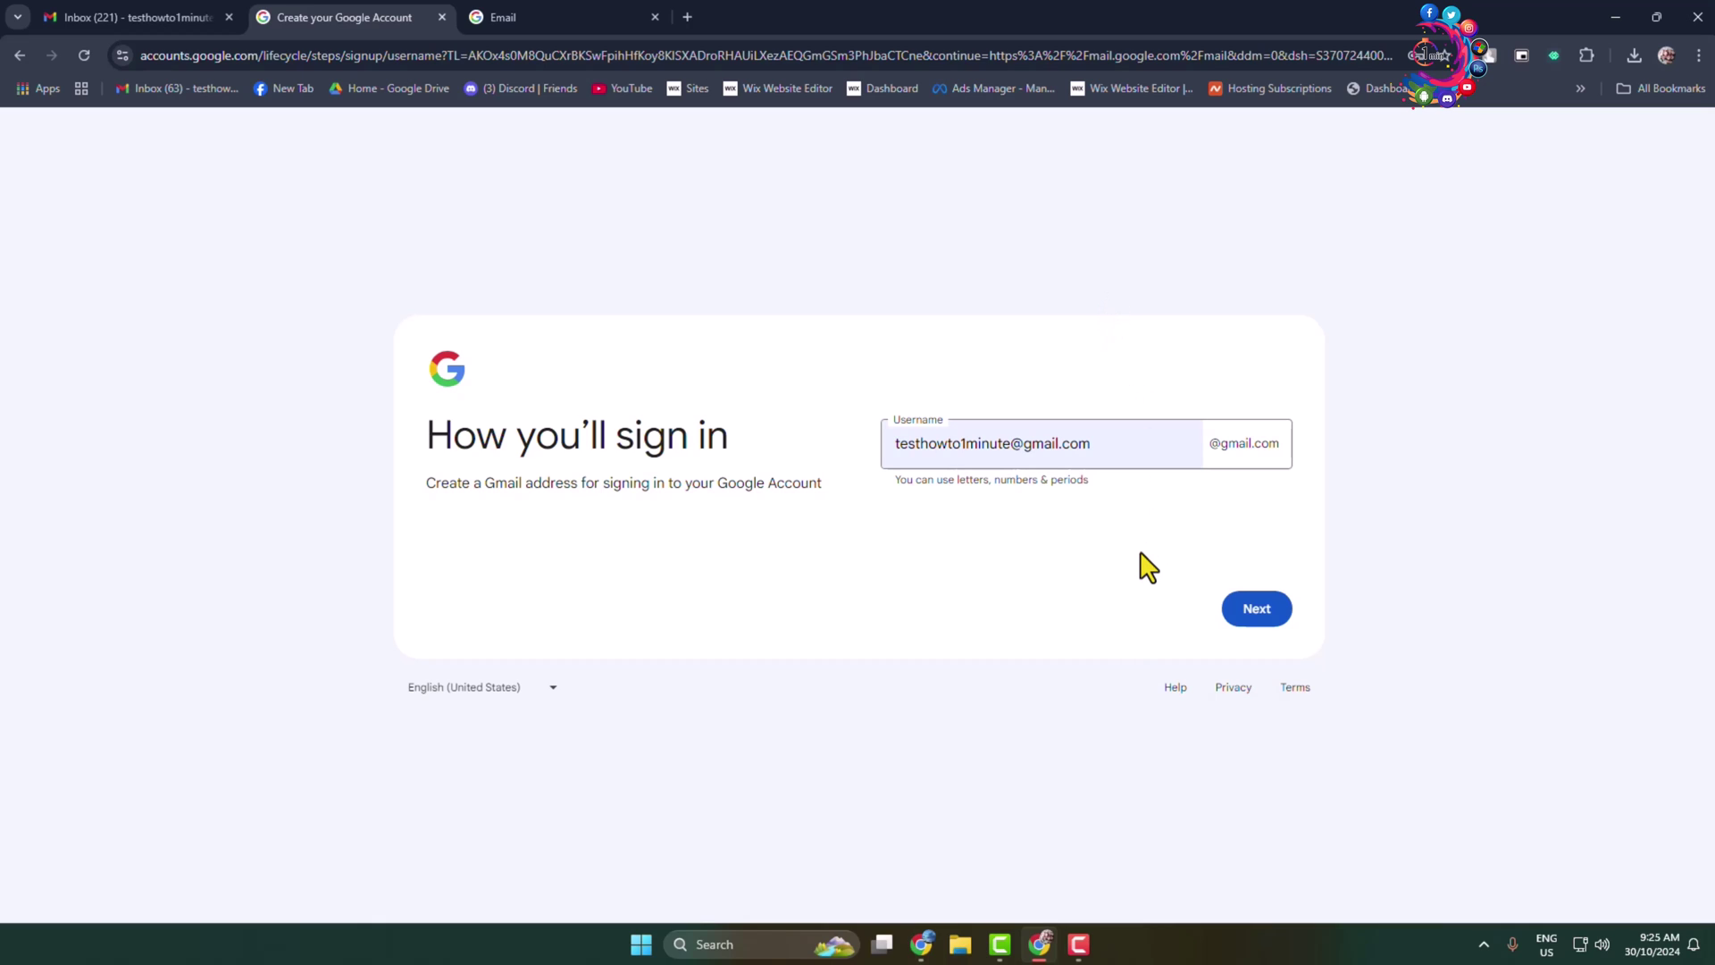
left_click(1048, 444)
triple_click(965, 444)
left_click(1120, 435)
left_click(1519, 523)
left_click(441, 17)
left_click(441, 17)
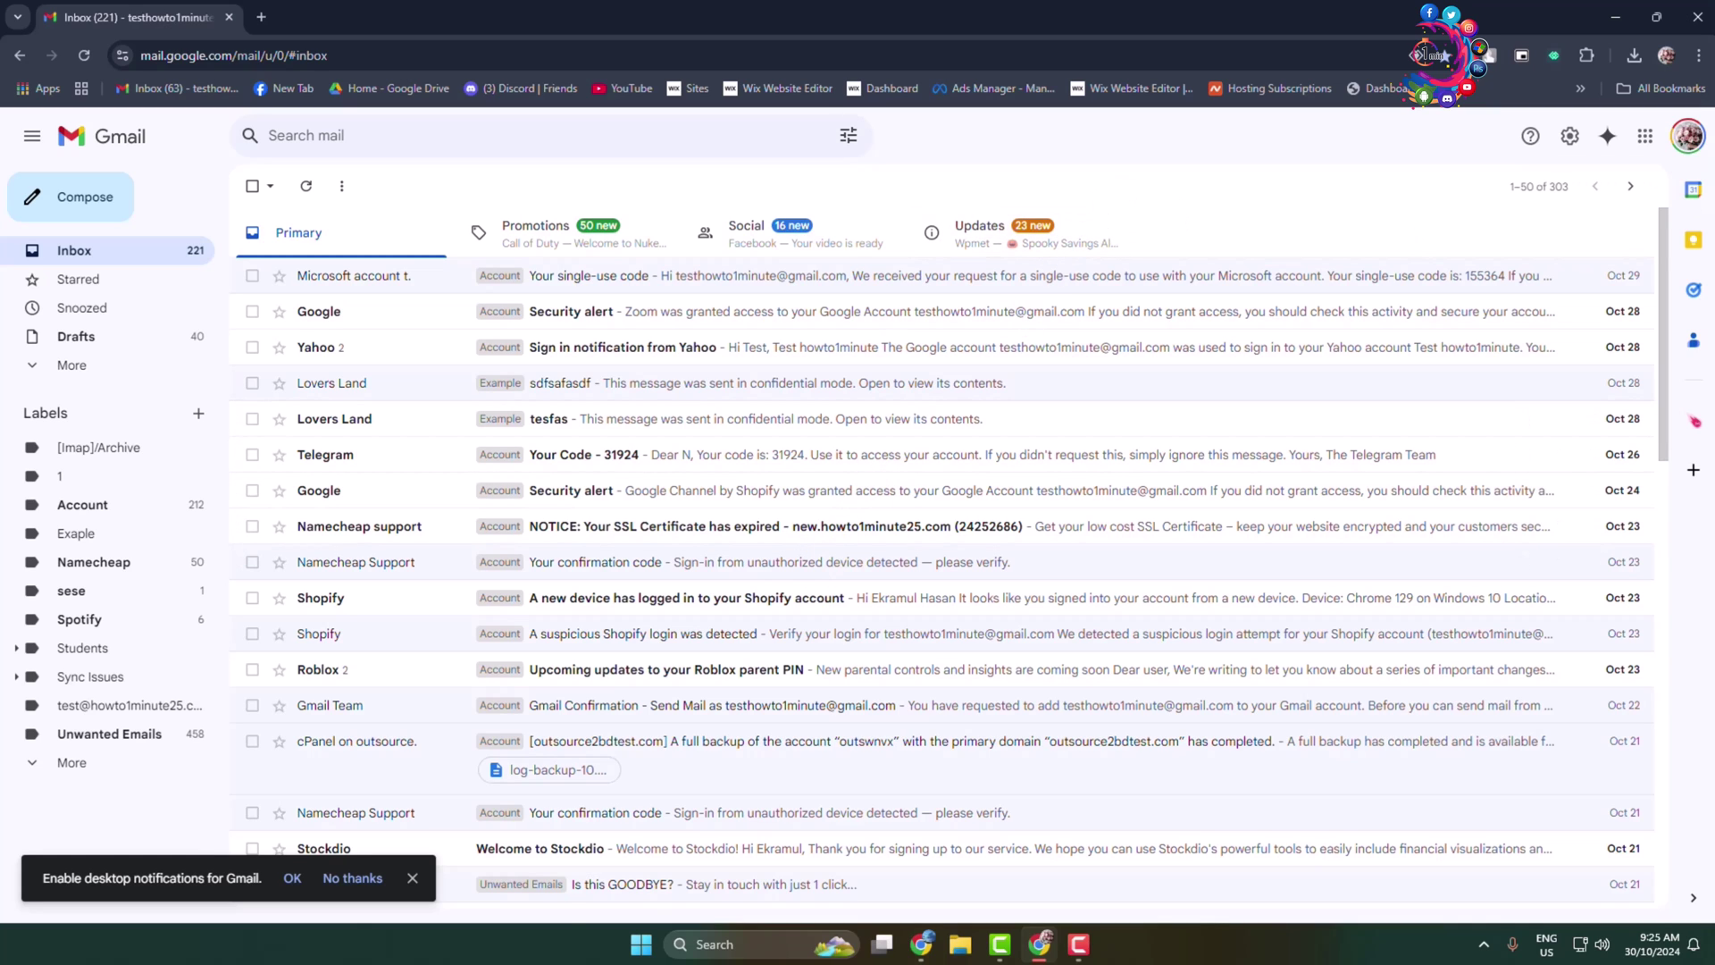
Open Gmail's full Settings via the gear icon's 'See all settings'.
left_click(1687, 137)
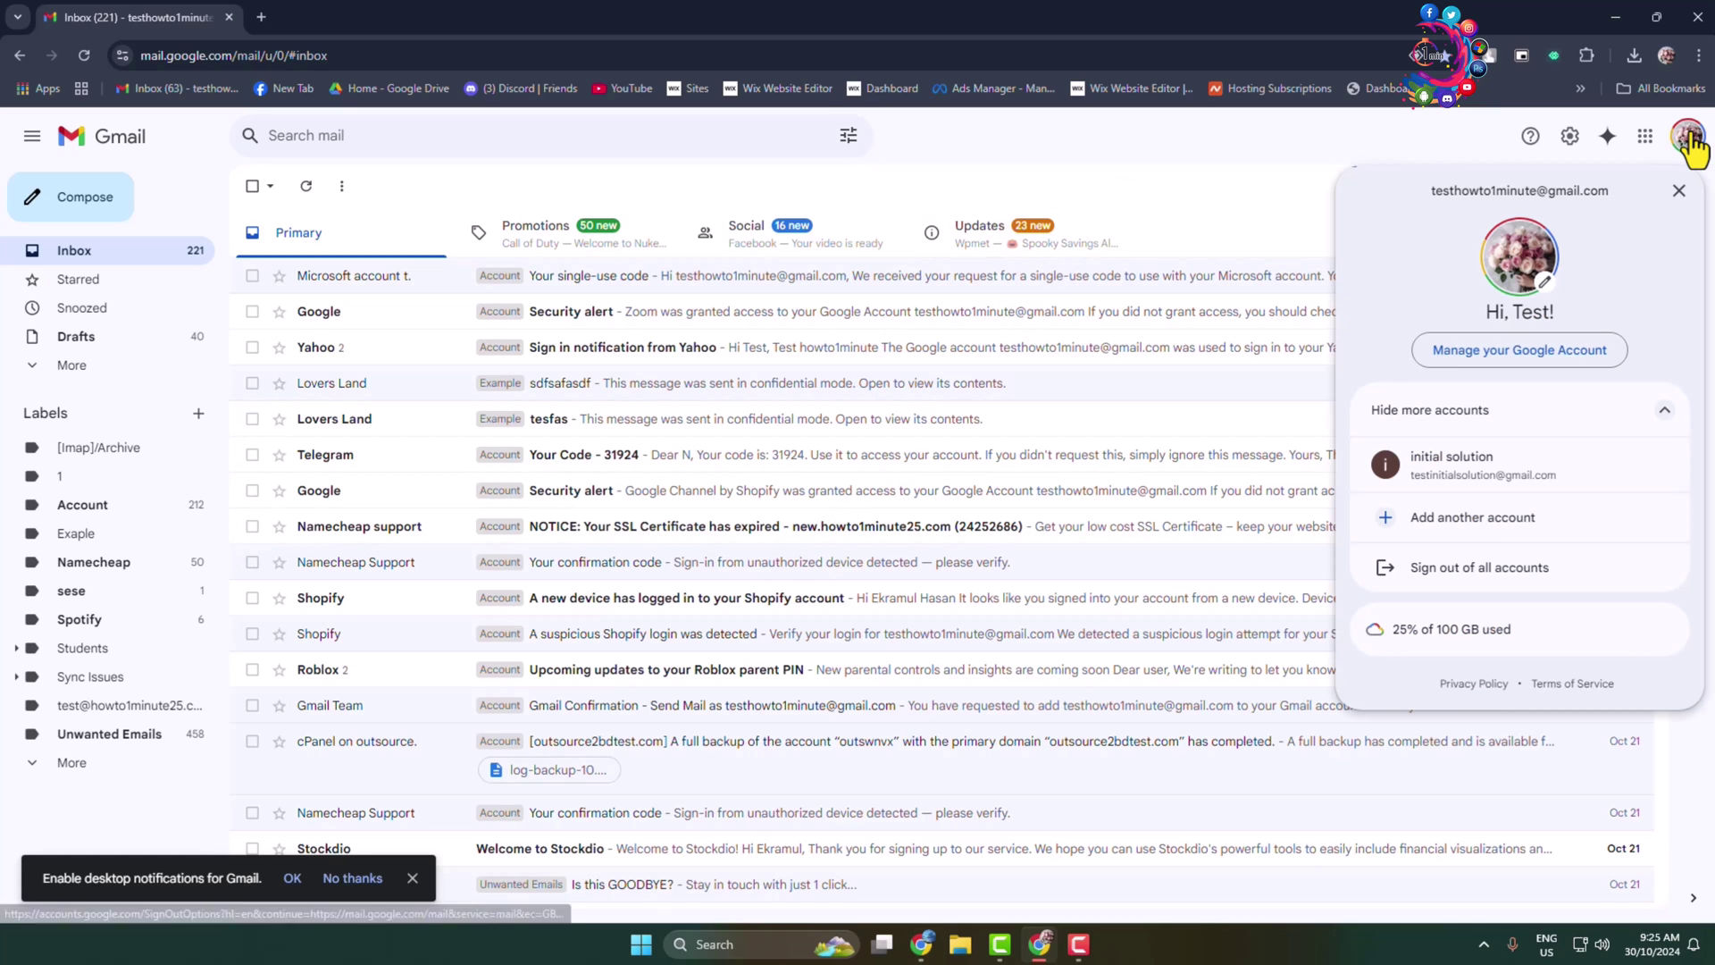
left_click(1199, 237)
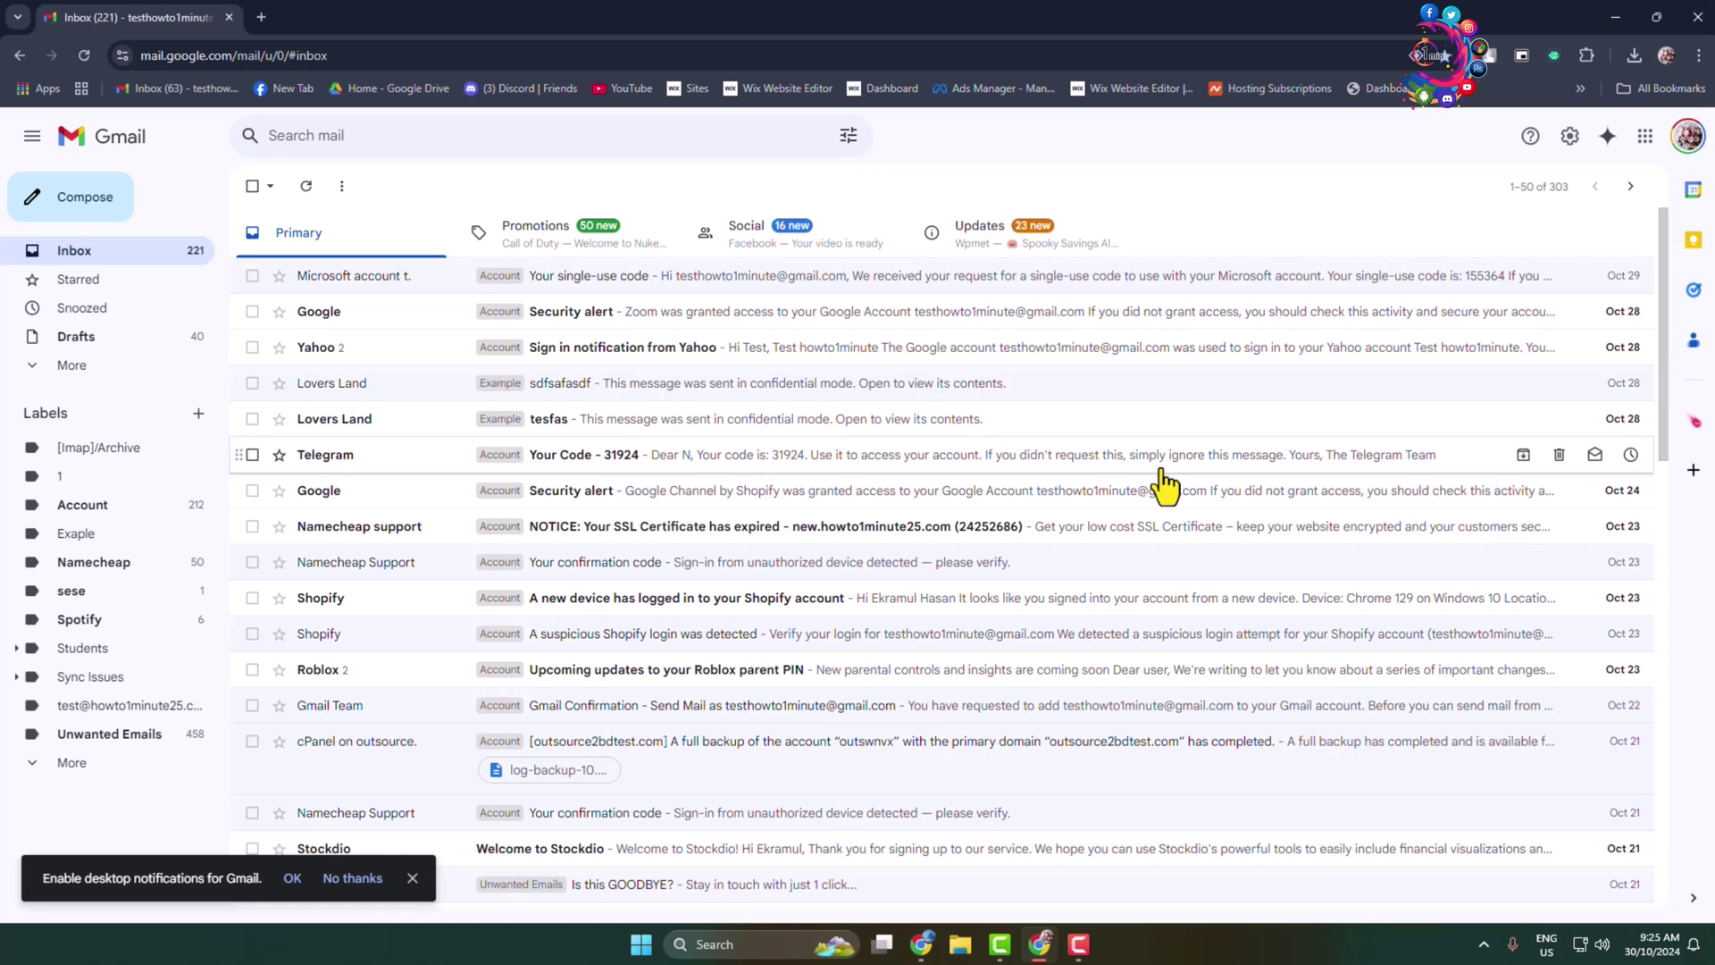
left_click(1572, 139)
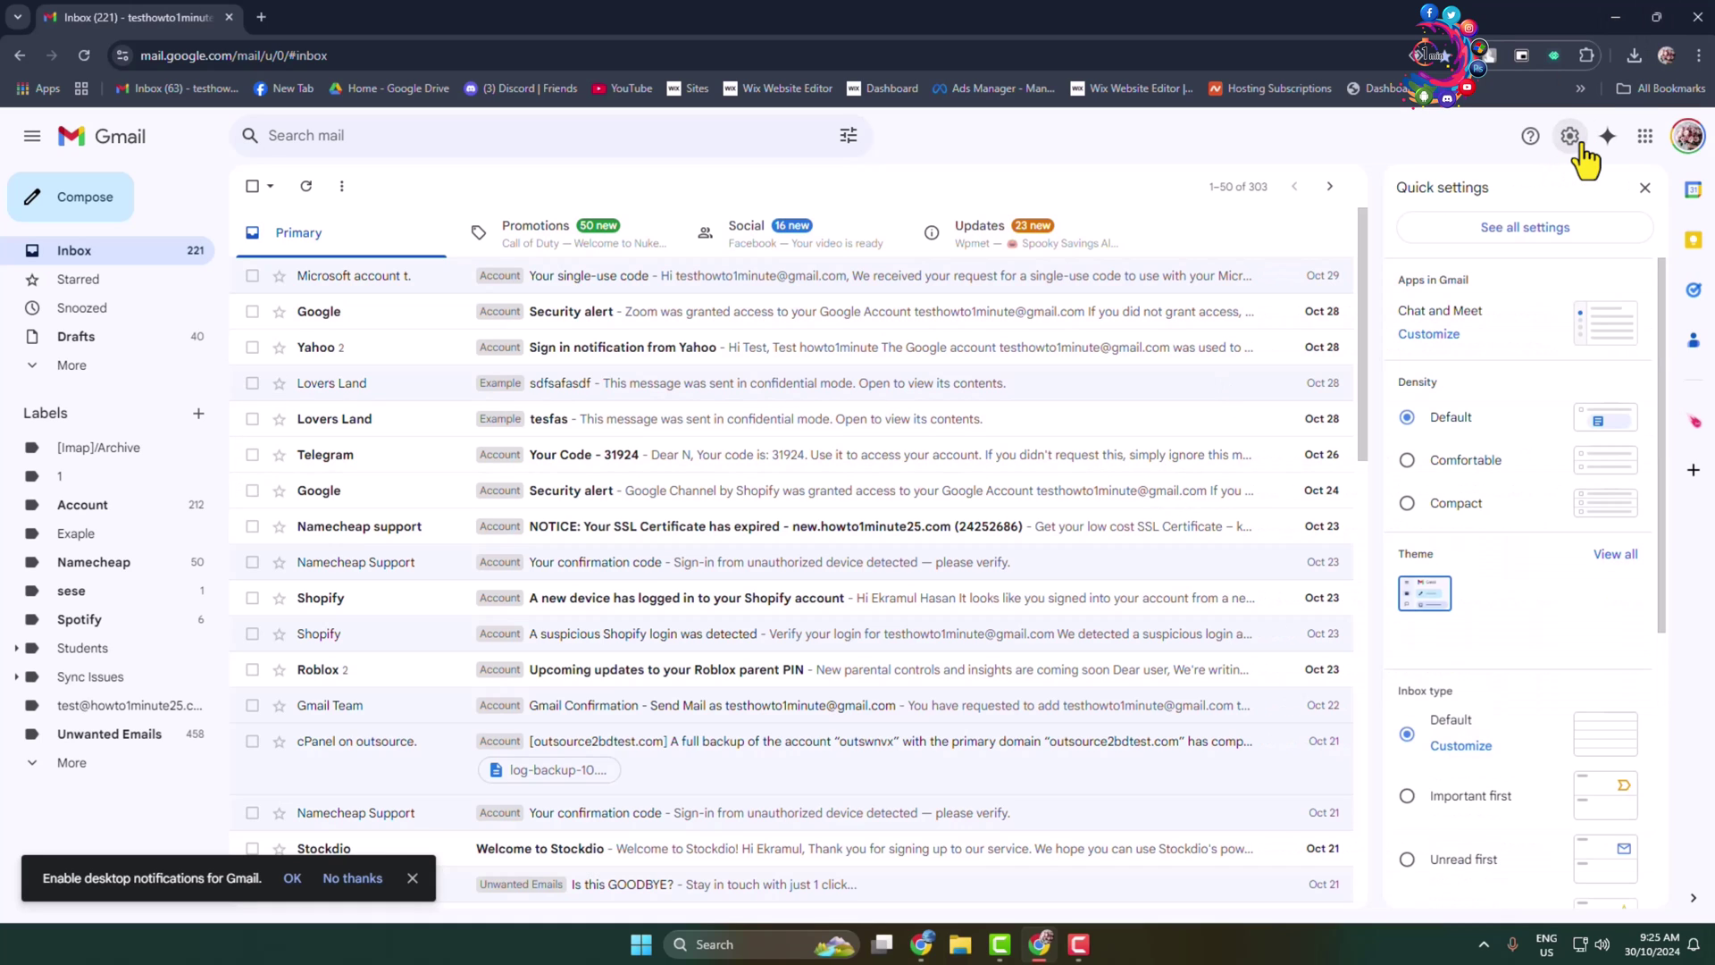
left_click(1506, 230)
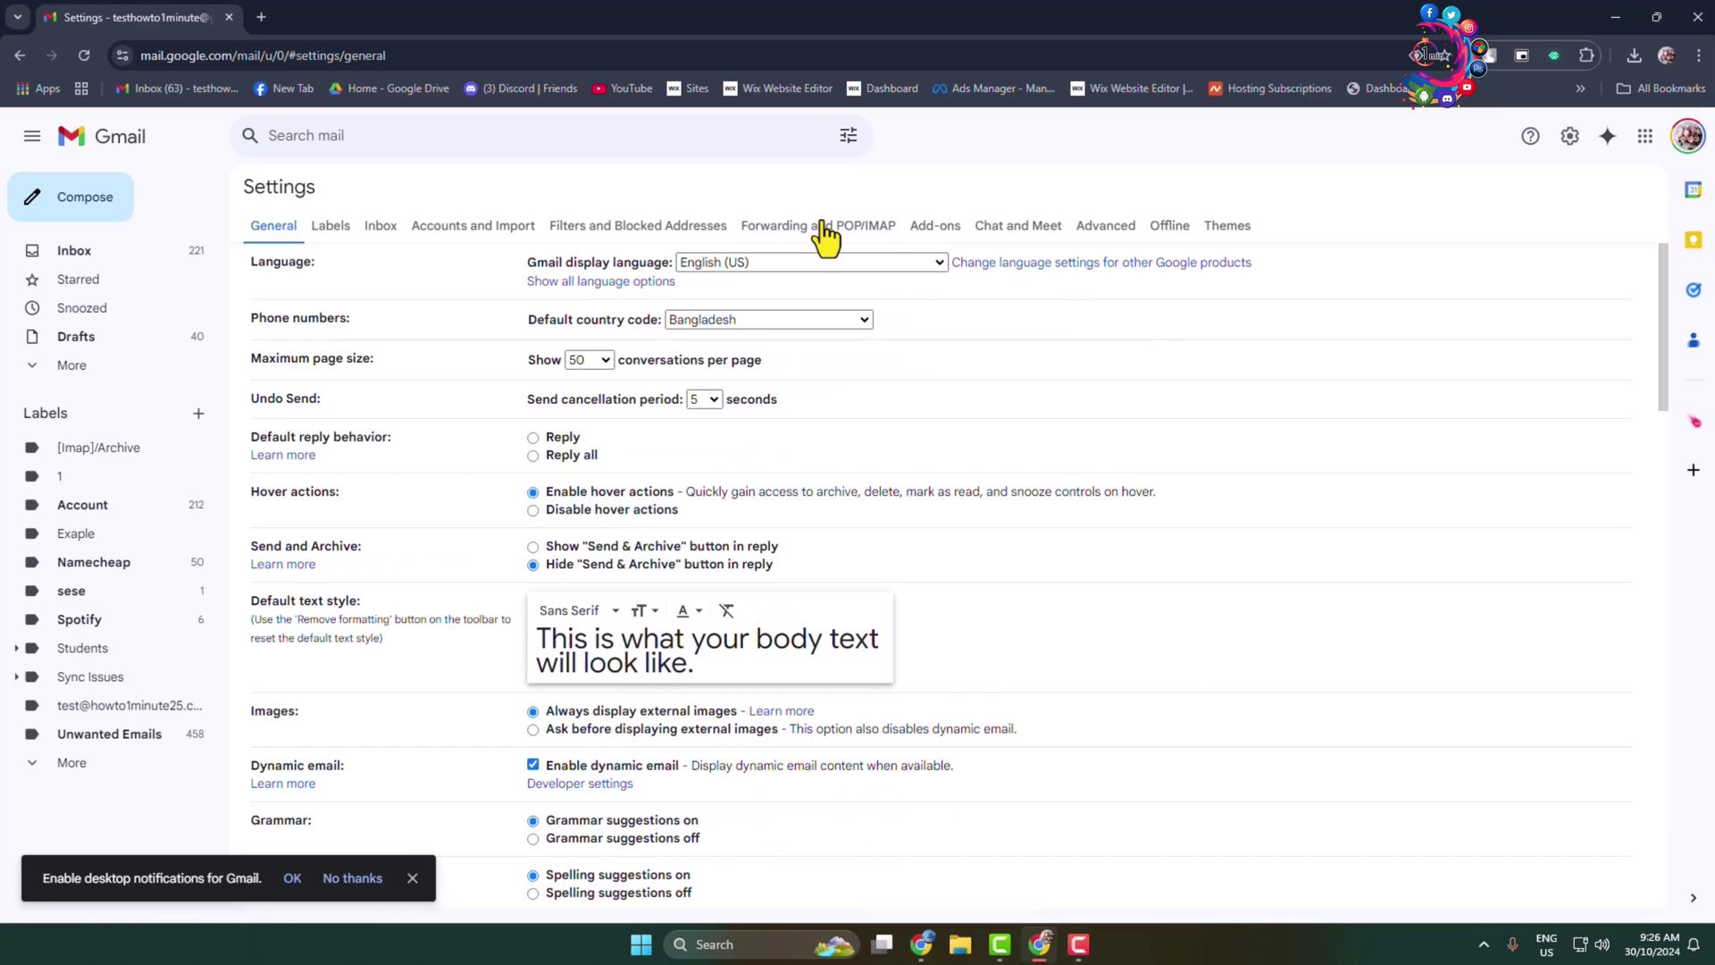
On Forwarding and POP/IMAP, forward a copy of incoming mail, keep Gmail's copy in Inbox, and save.
left_click(803, 232)
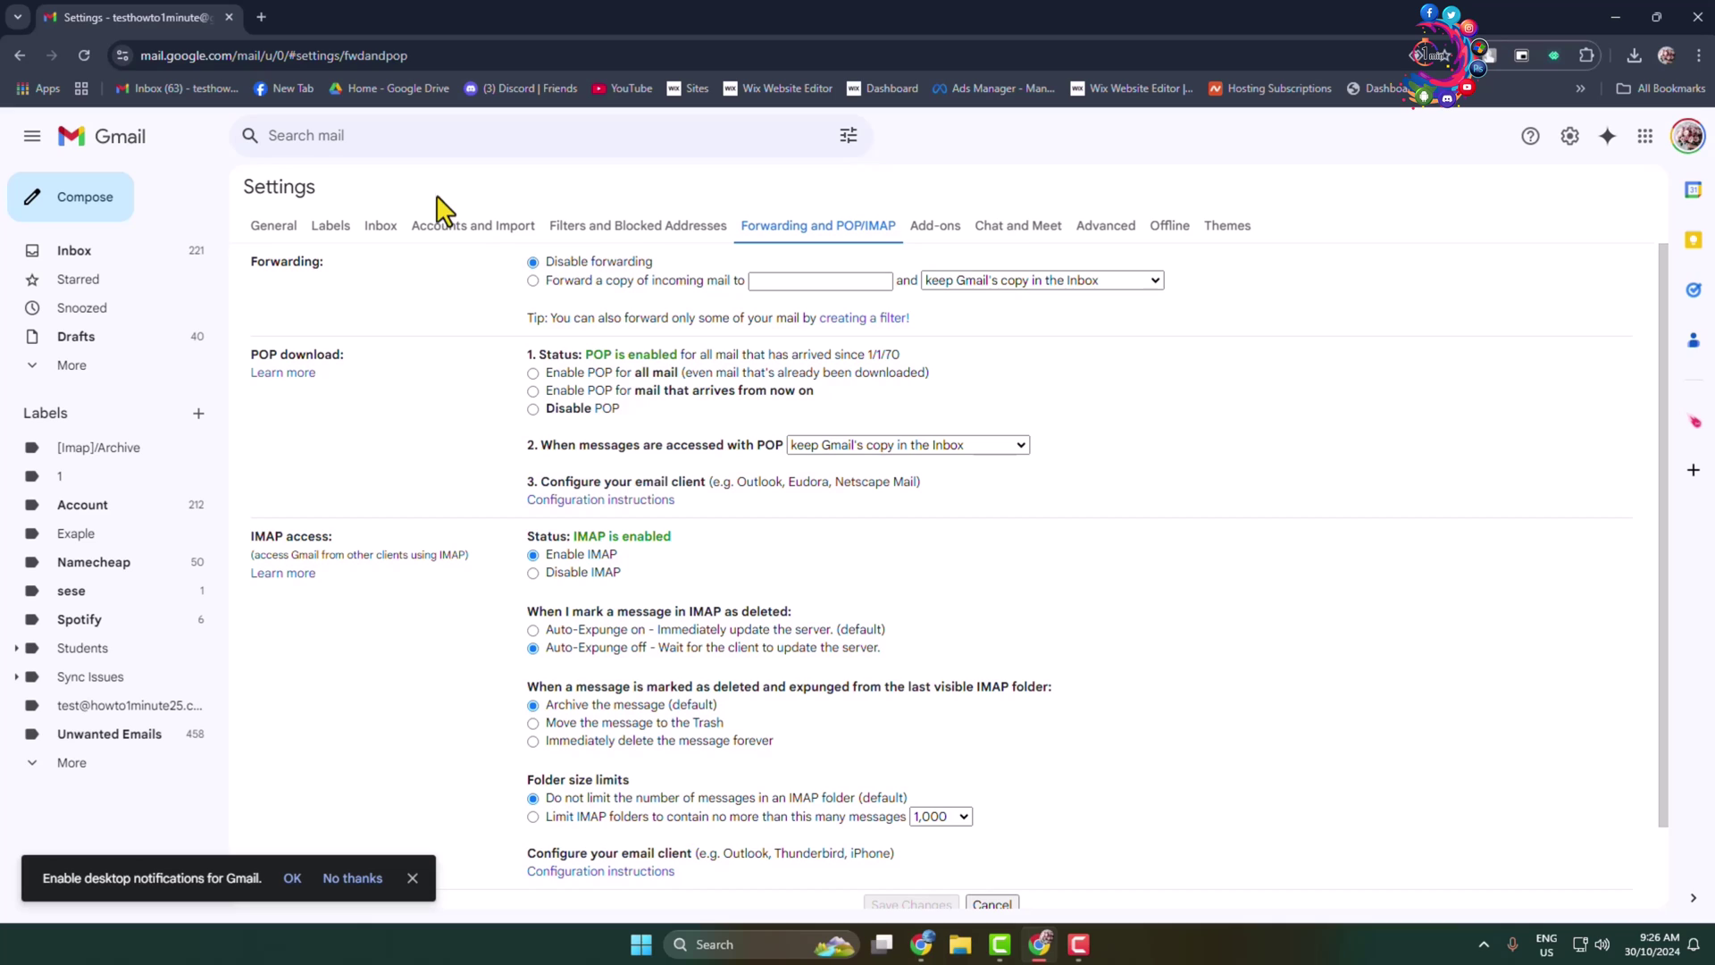
left_click(532, 280)
left_click(775, 283)
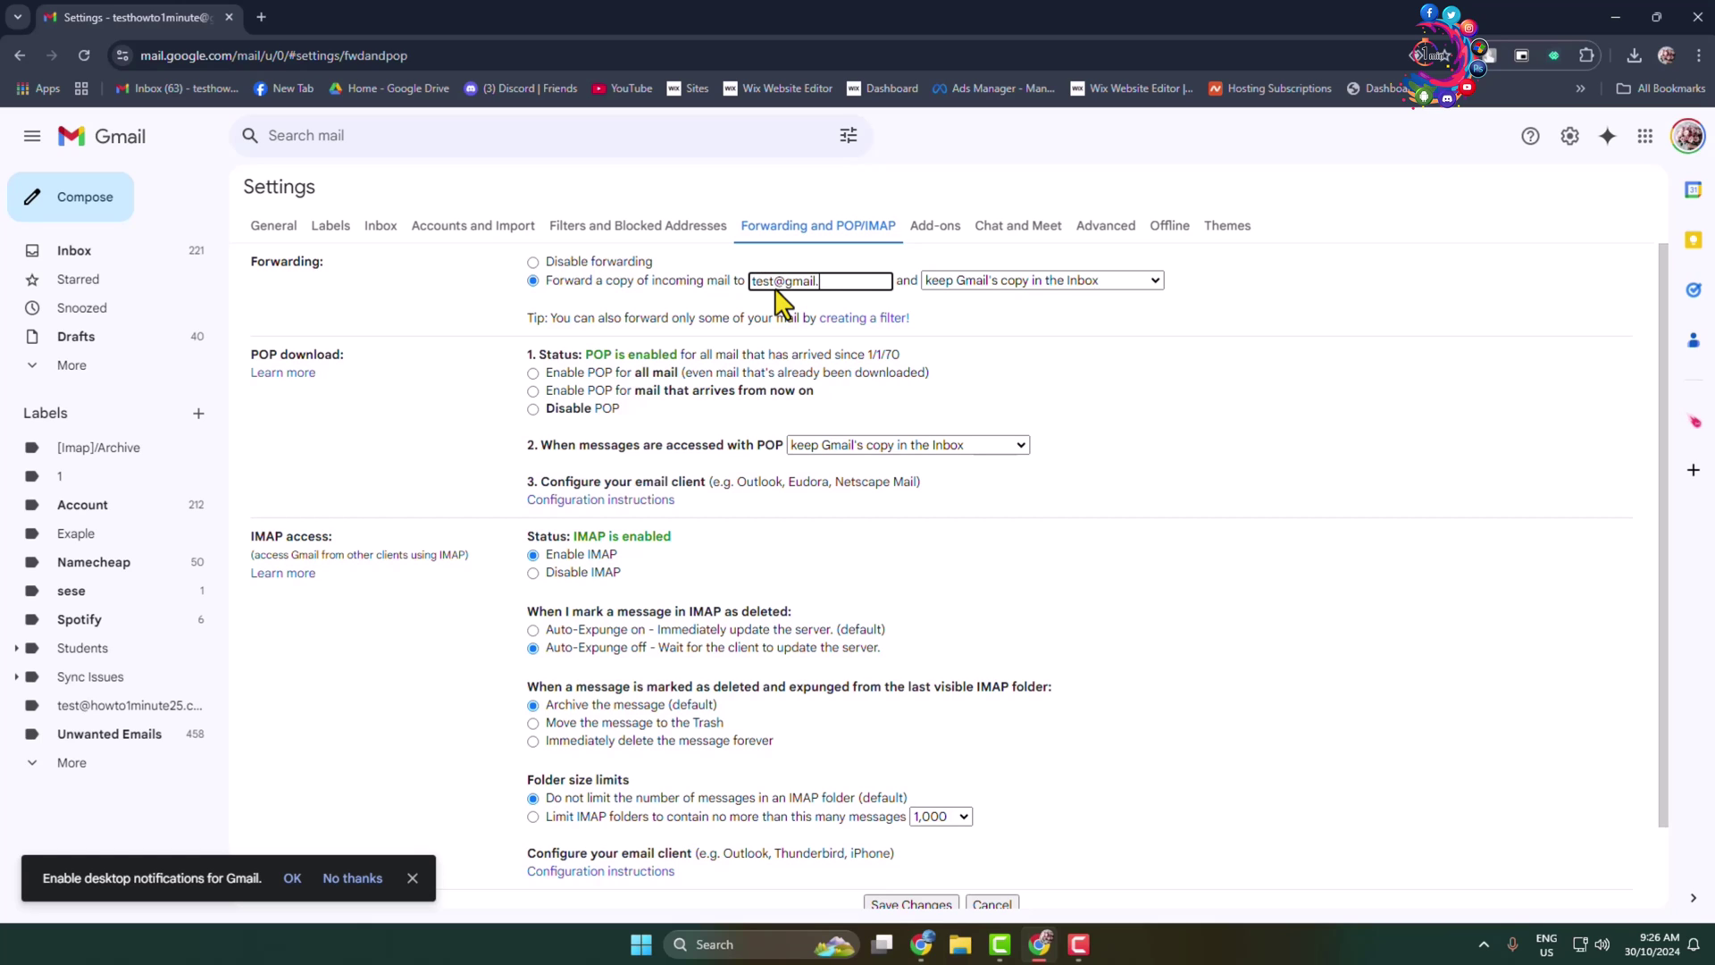
left_click(1147, 284)
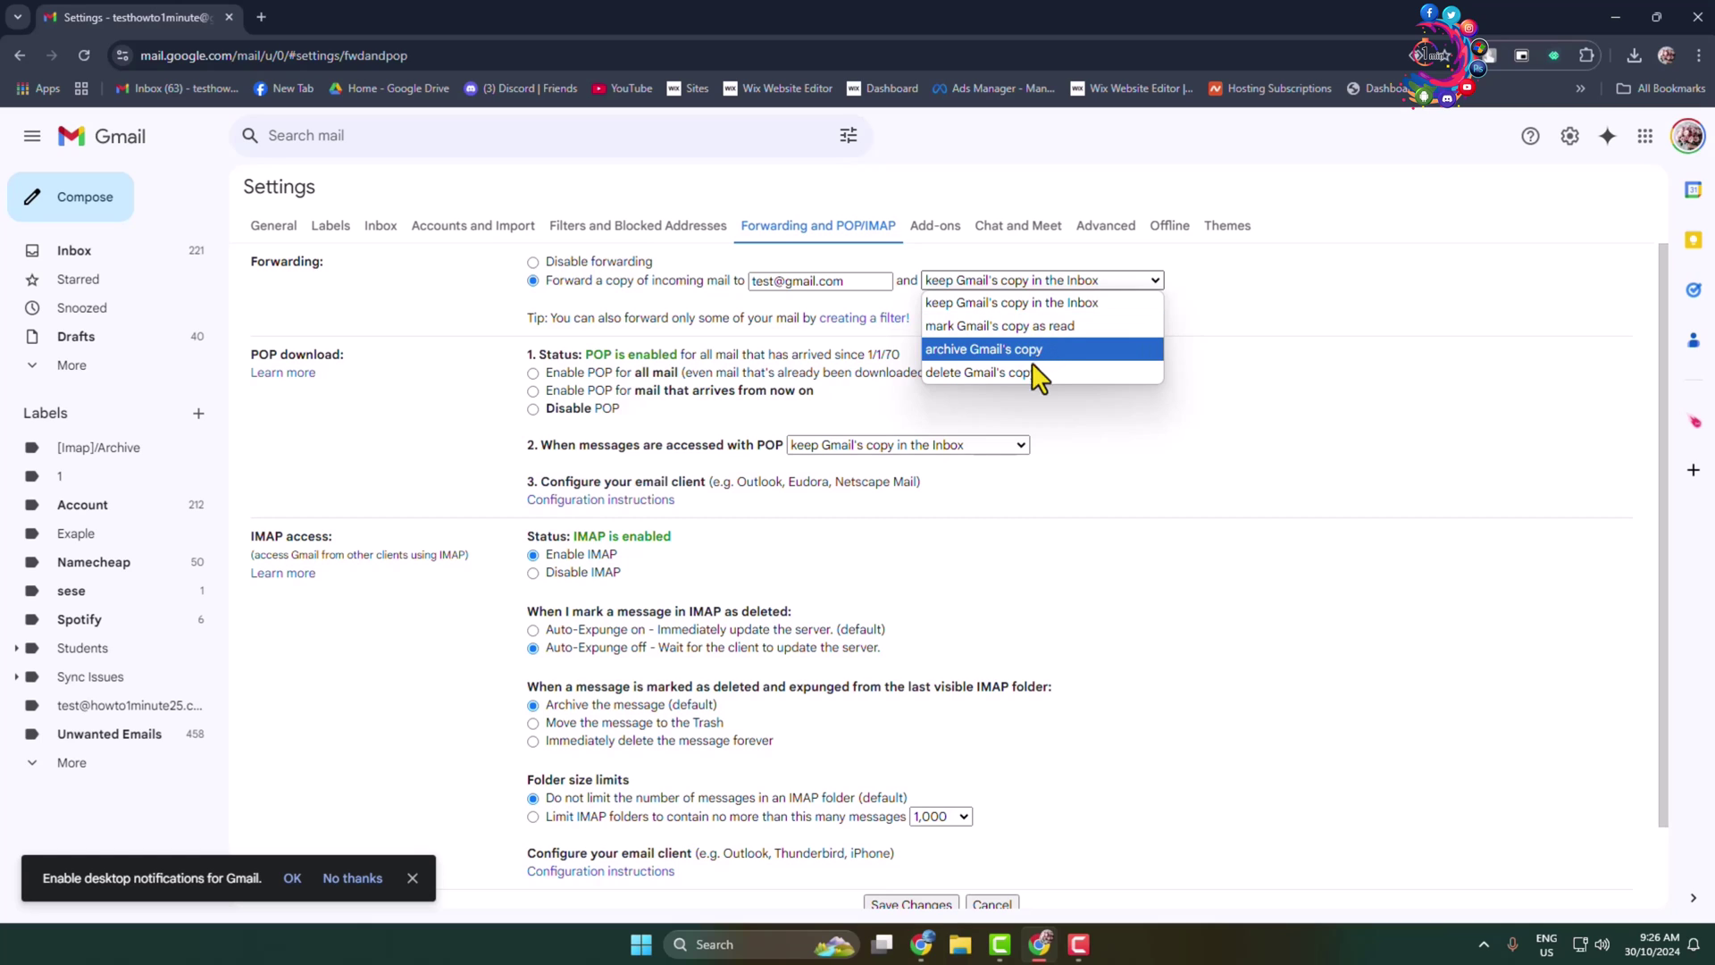
left_click(995, 307)
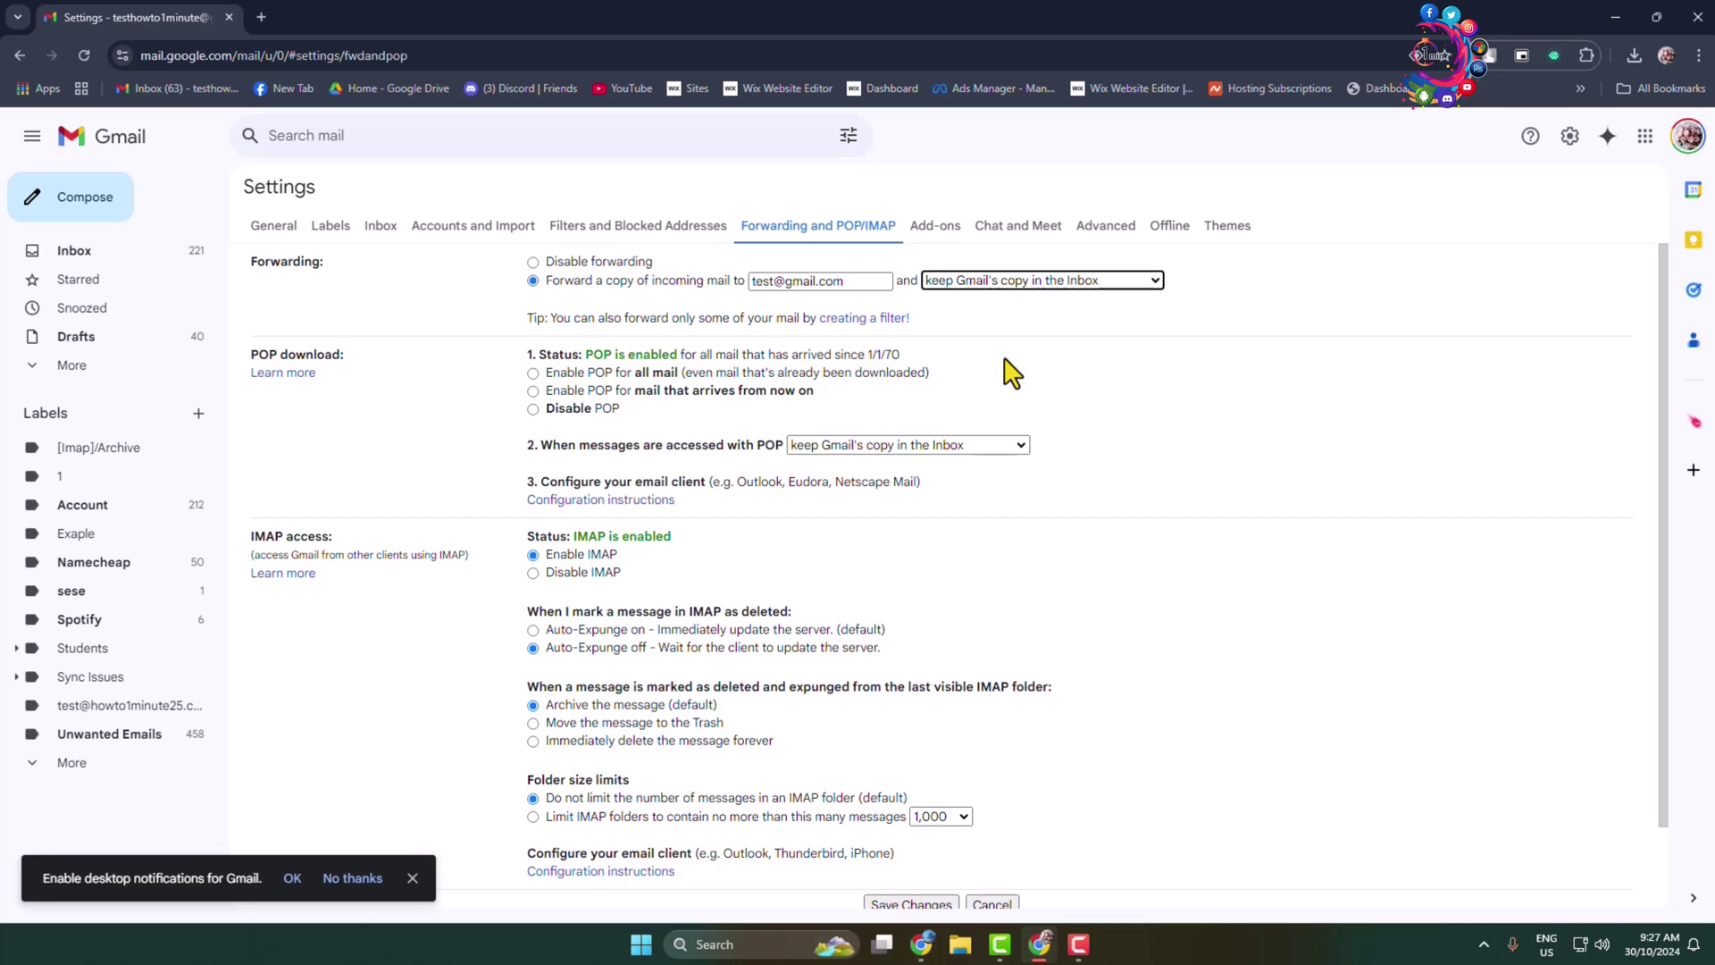
scroll(988, 360, "down", 2)
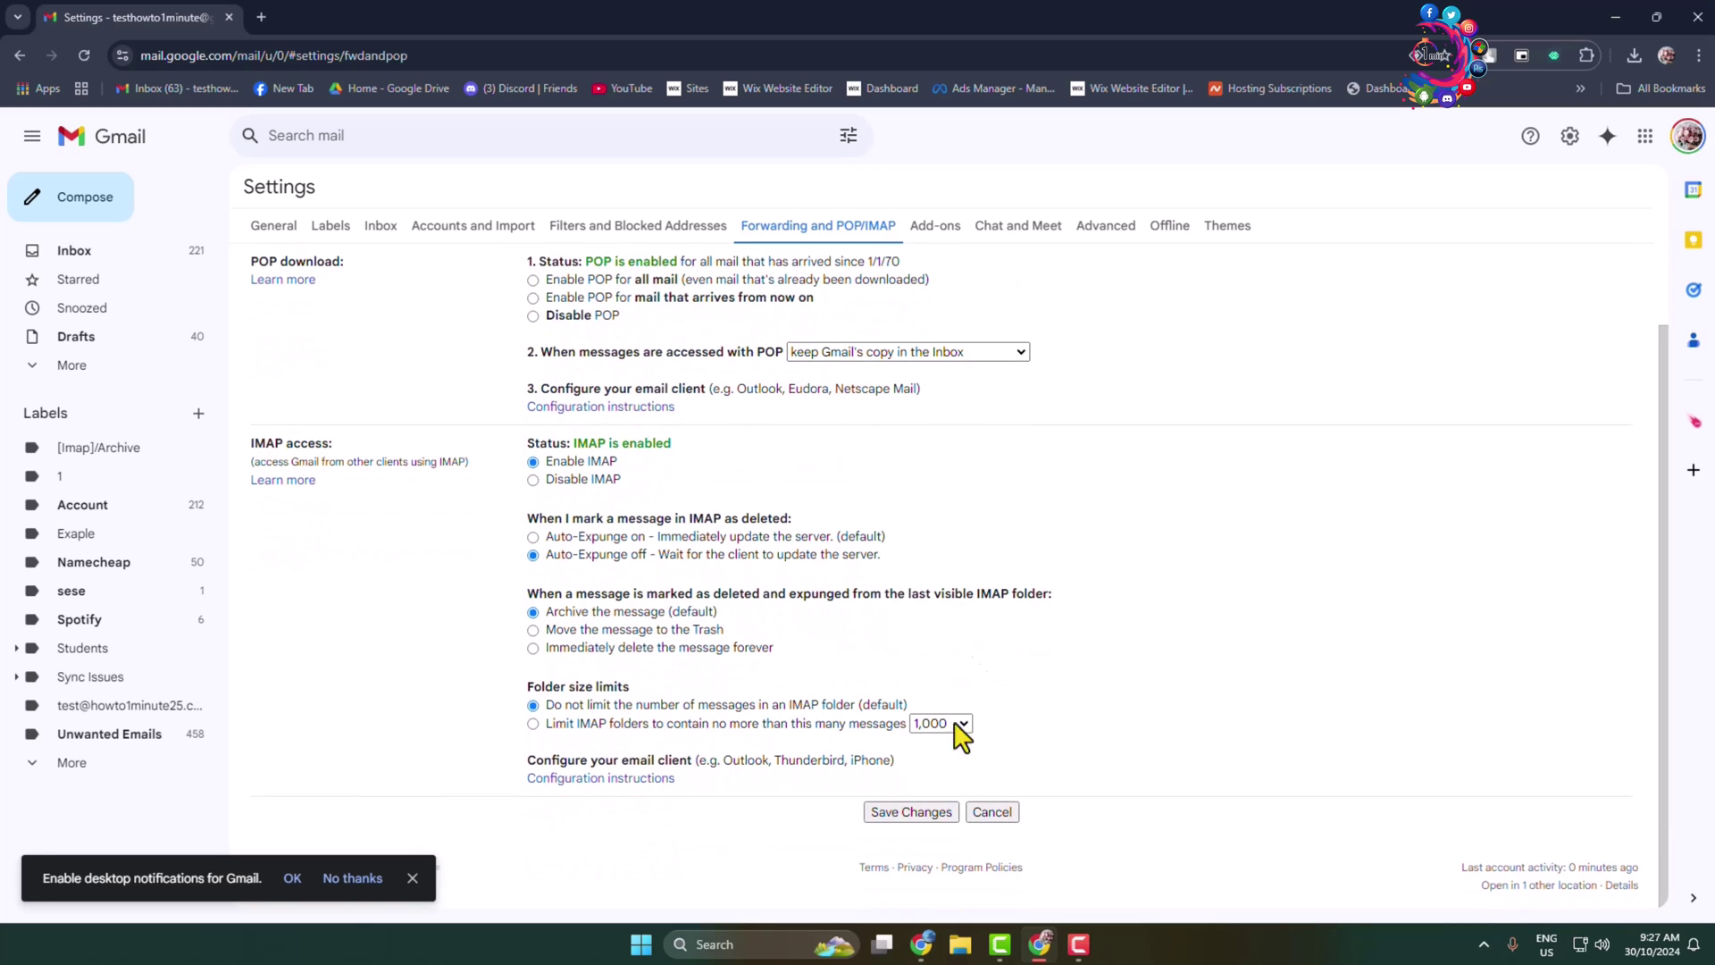
left_click(906, 809)
Dismiss the invalid-address error, return to the Inbox, and discard the unsaved settings changes.
key("Return")
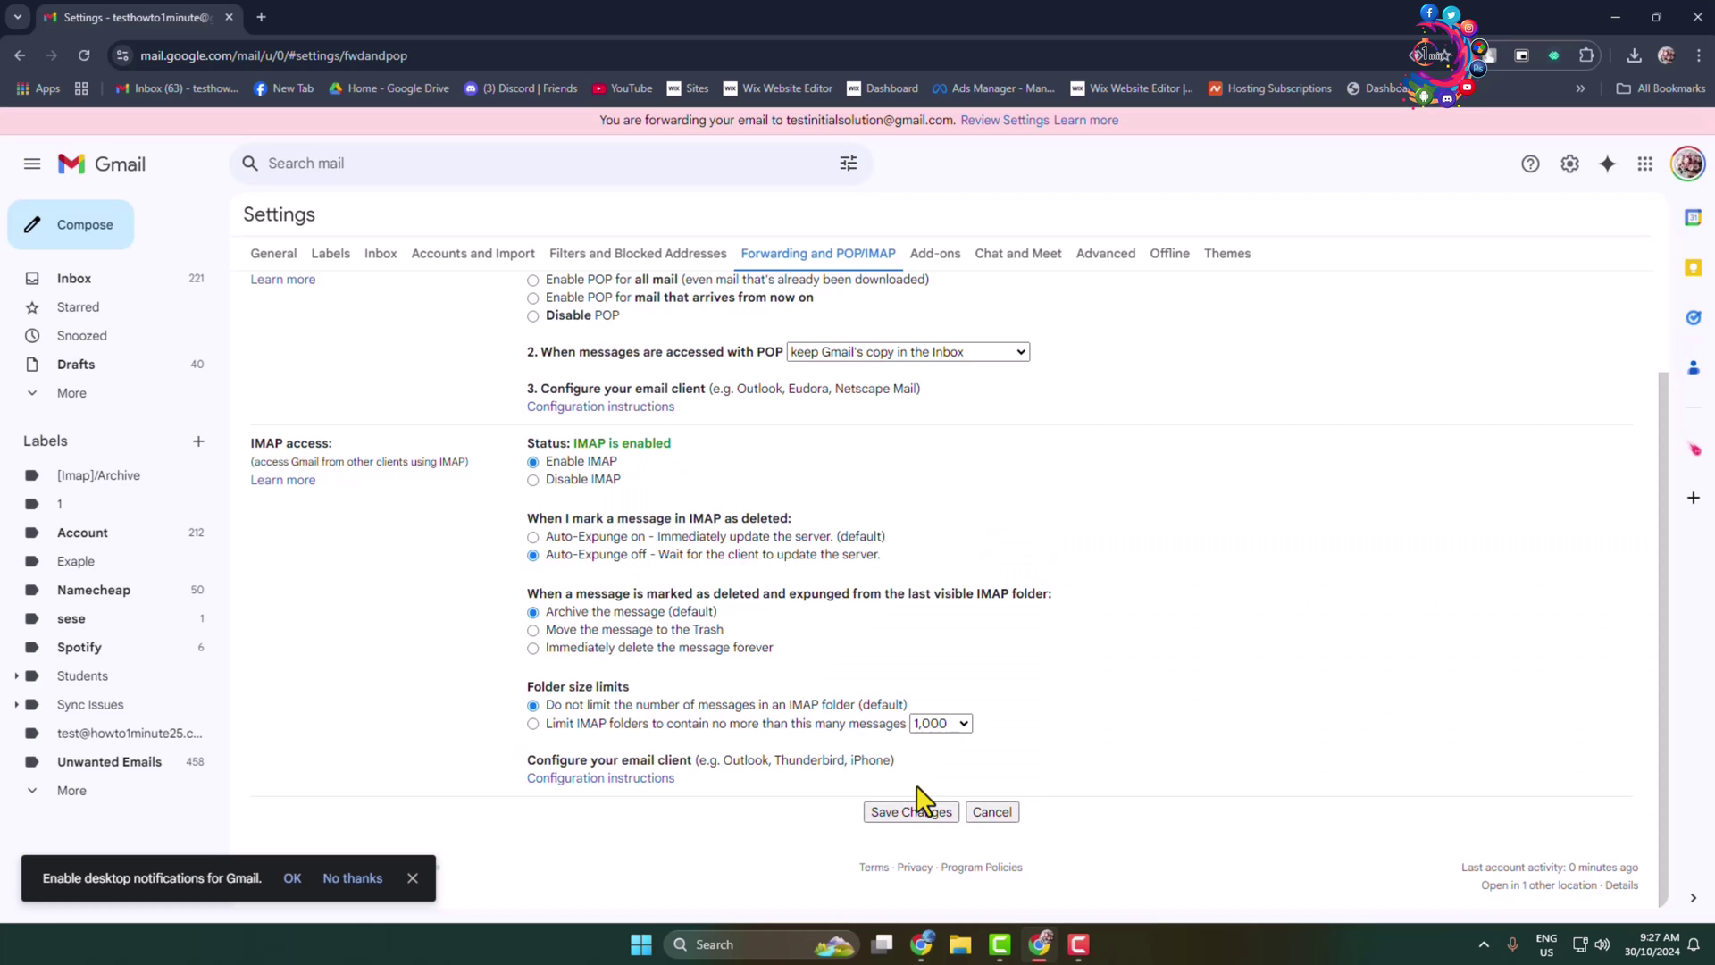
scroll(924, 742, "up", 2)
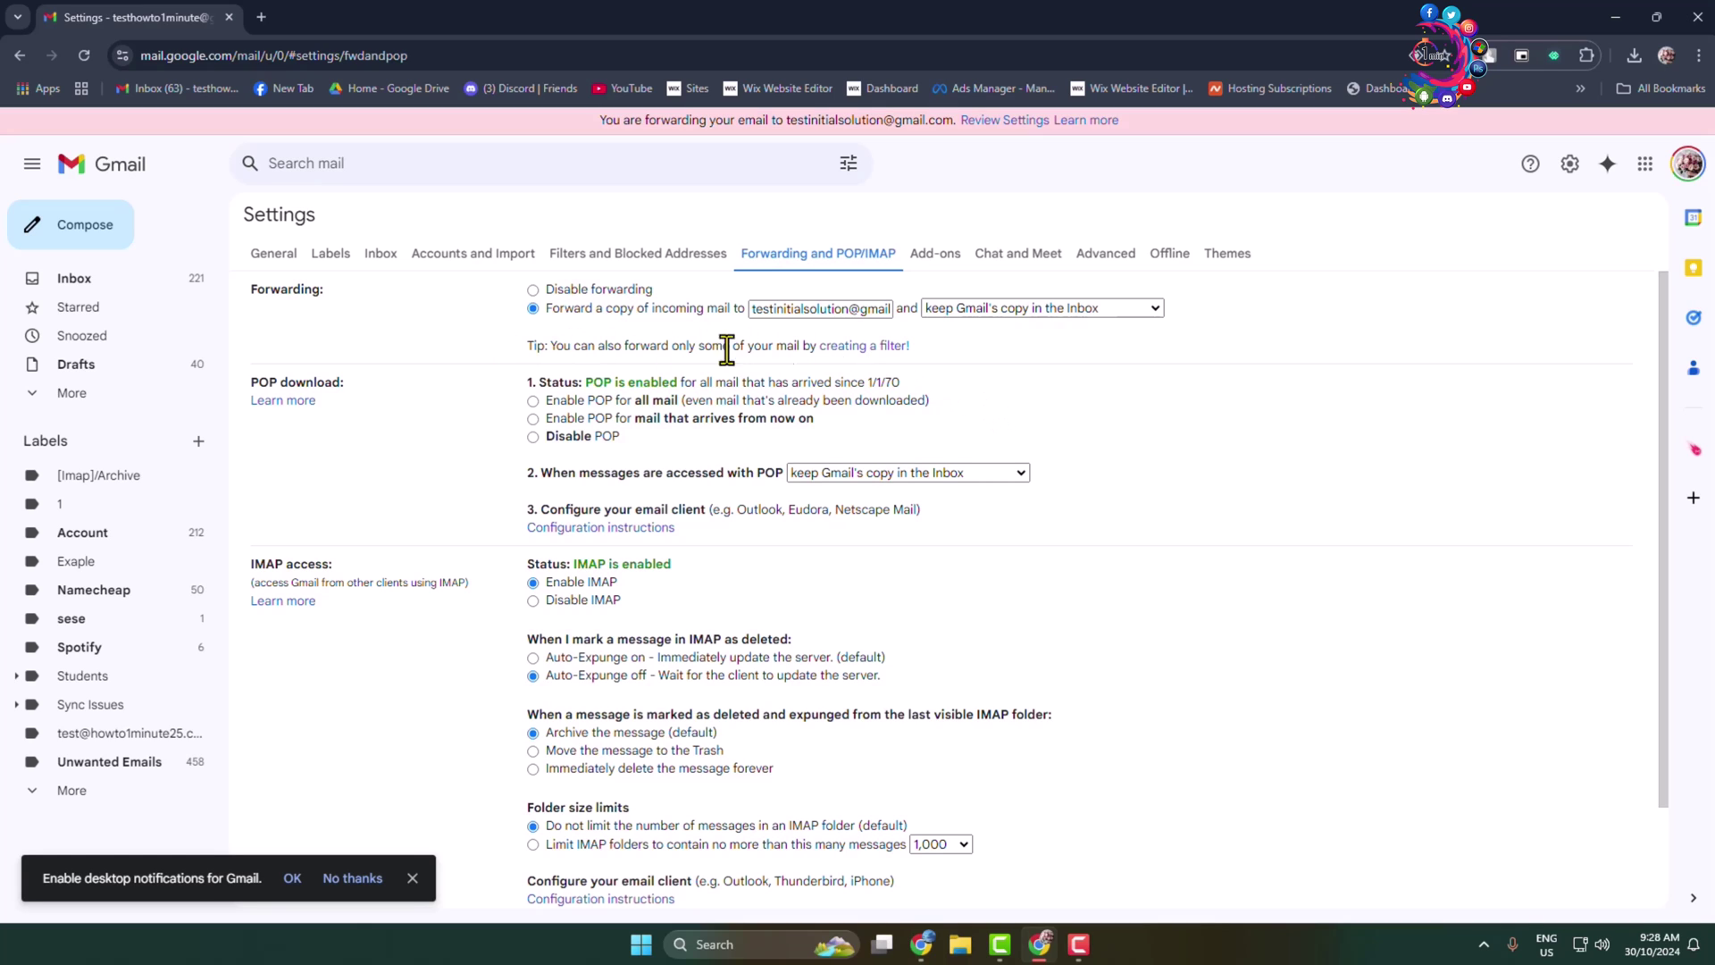
left_click(863, 315)
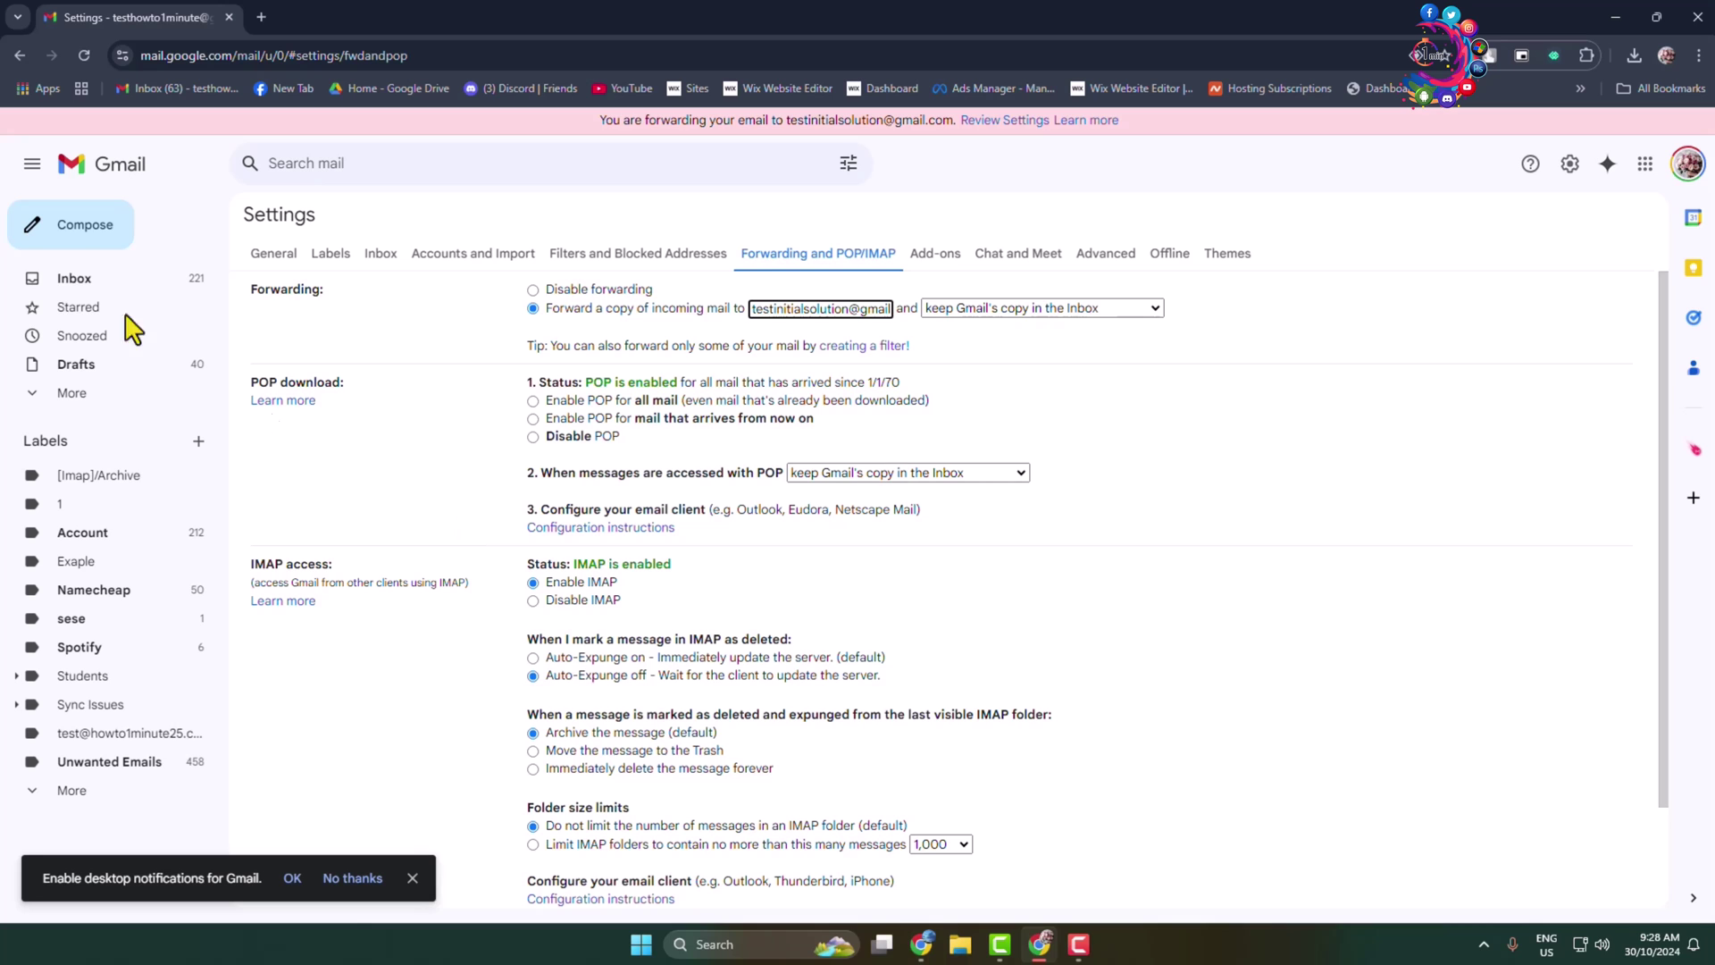
left_click(54, 275)
left_click(982, 556)
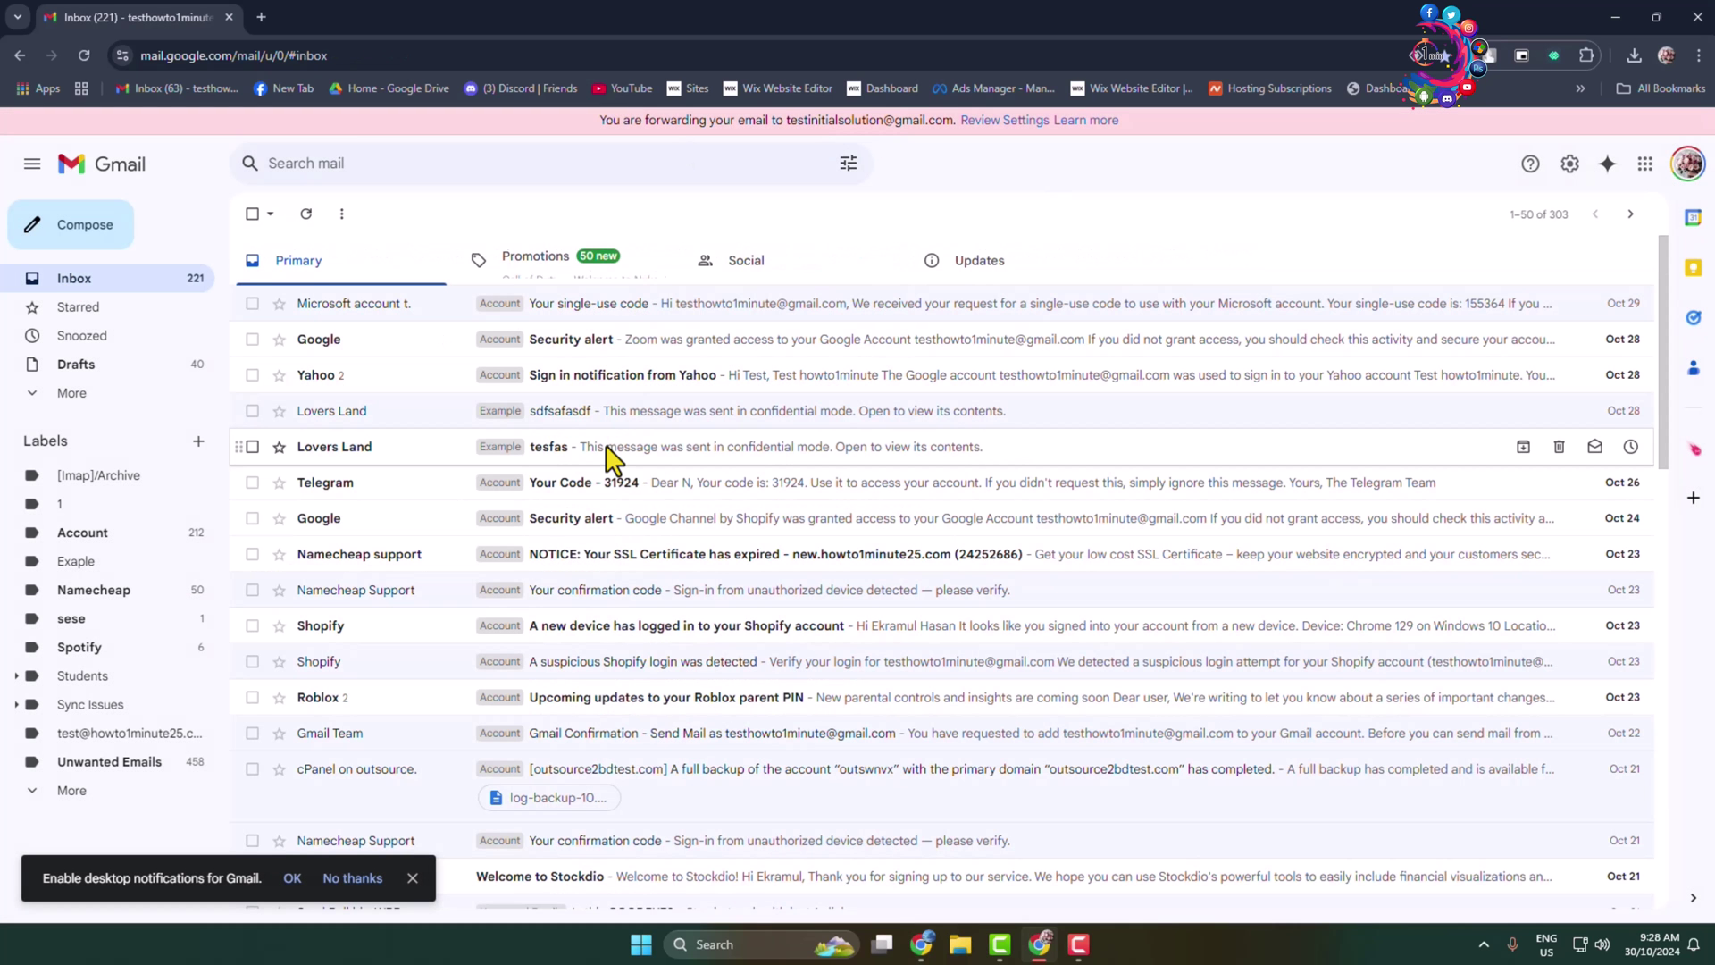